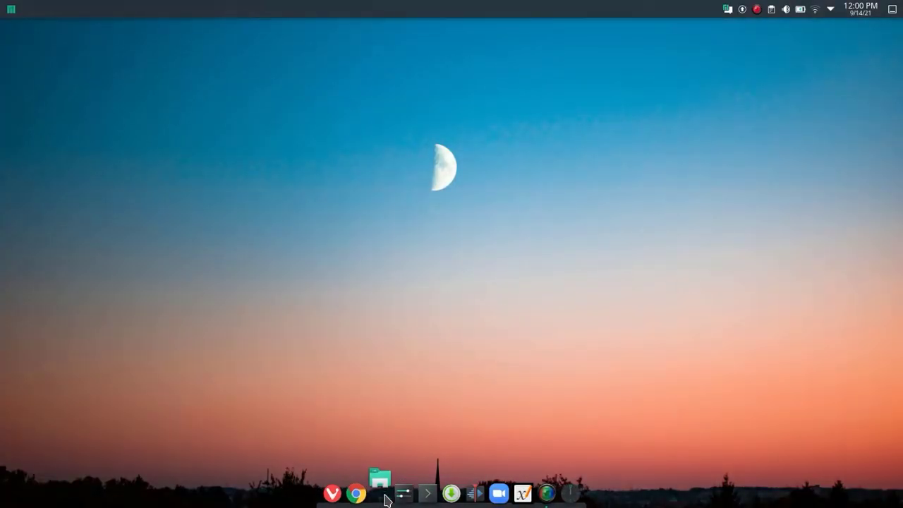
Move the Dolphin window around and browse its menus in the global menu bar
left_click_drag(478, 38, 462, 34)
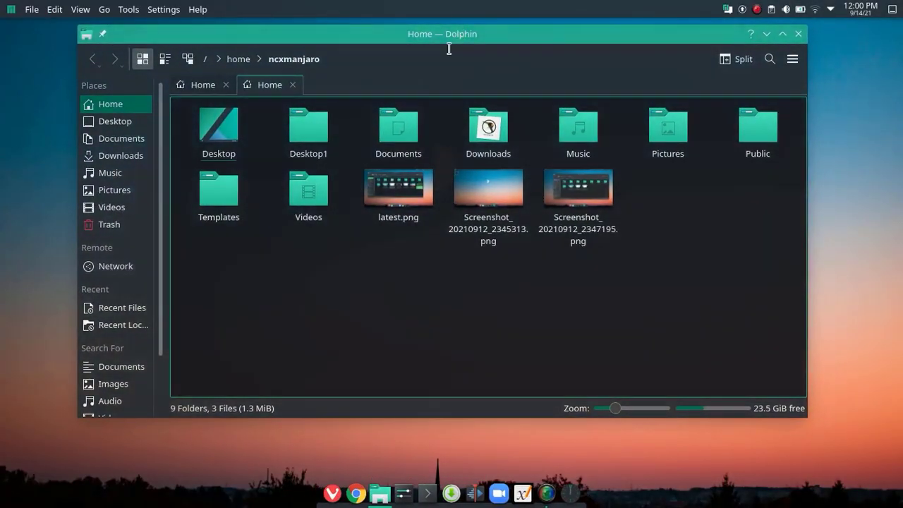
left_click(31, 9)
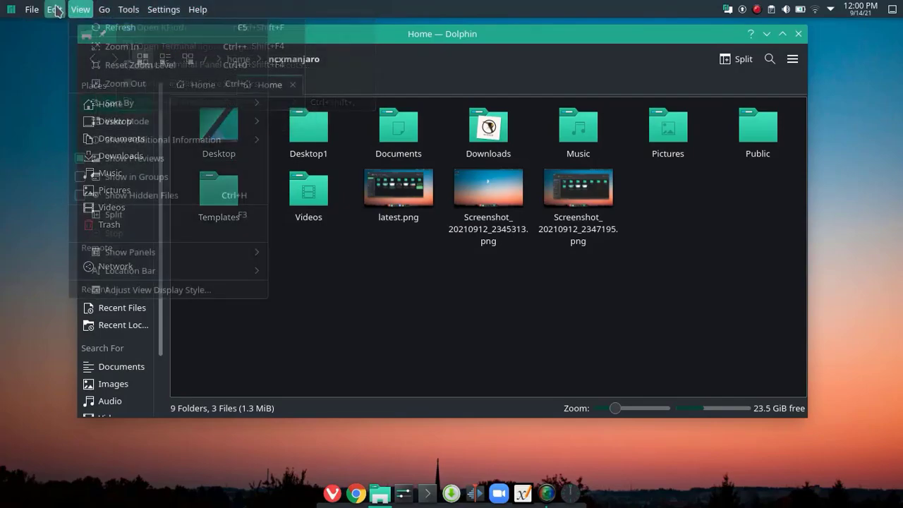
left_click(393, 35)
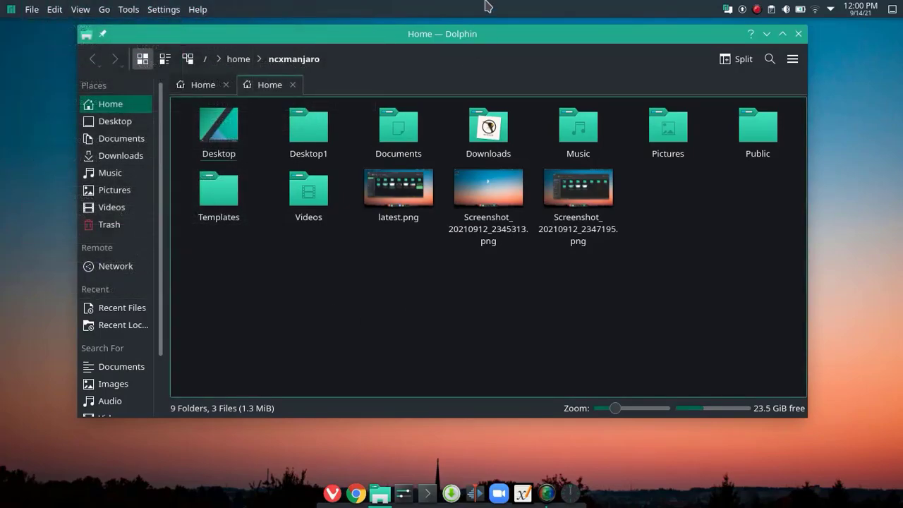
mouse_move(379, 36)
left_mouse_down()
mouse_move(407, 131)
mouse_move(414, 48)
left_mouse_up()
mouse_move(469, 49)
left_mouse_down()
mouse_move(472, 141)
mouse_move(461, 62)
left_mouse_up()
left_click(374, 504)
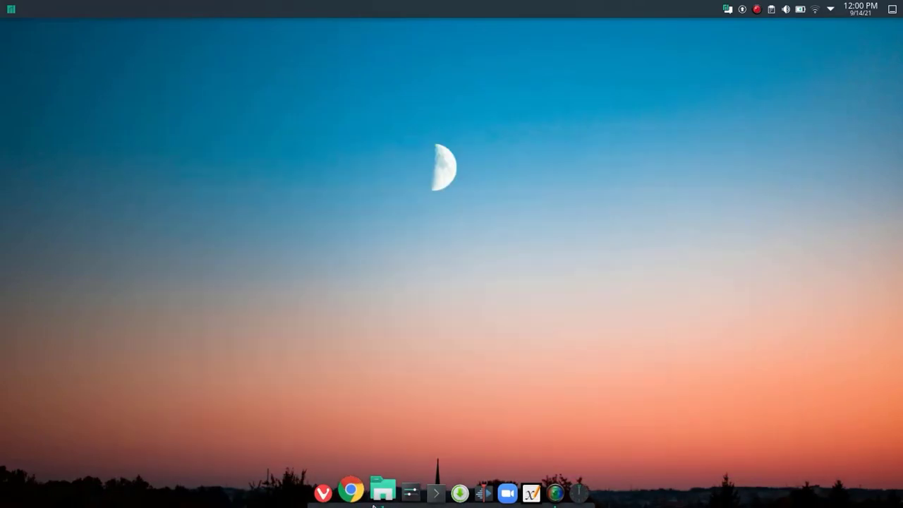
left_click(374, 503)
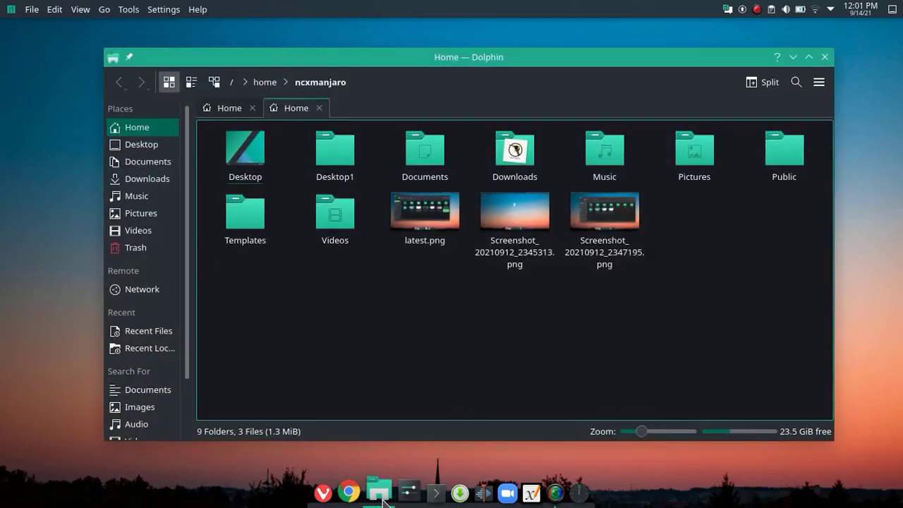
Open System Settings and Konsole, and rearrange the Dolphin, System Settings and Konsole windows
left_click(406, 494)
left_click(436, 496)
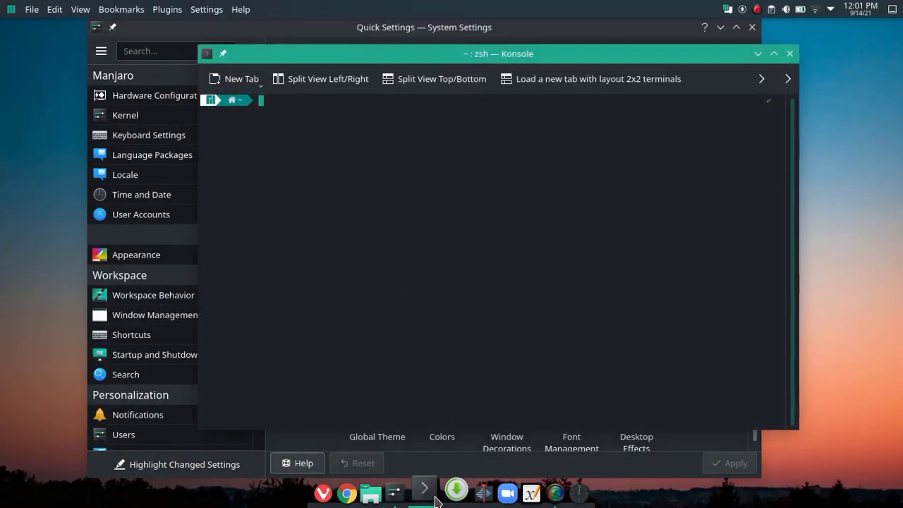
left_click(379, 492)
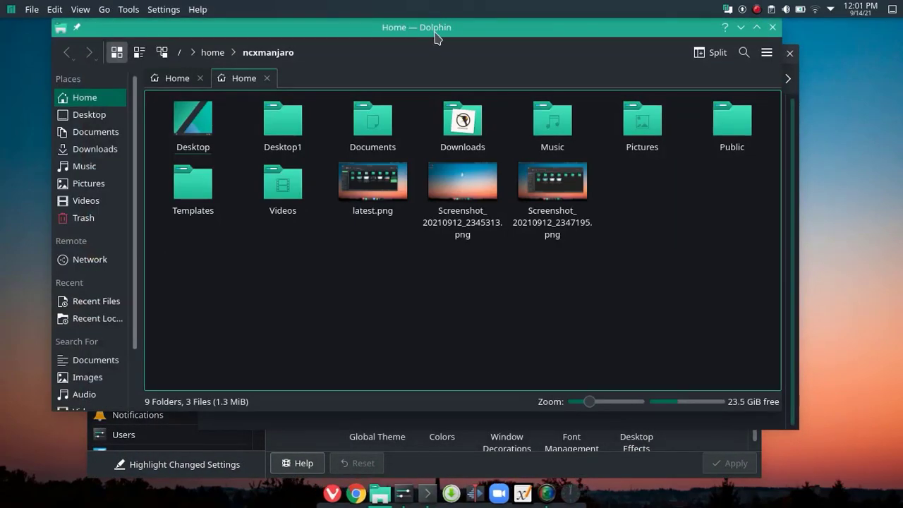
left_click_drag(436, 33, 413, 87)
left_click(387, 34)
left_click_drag(245, 32, 269, 74)
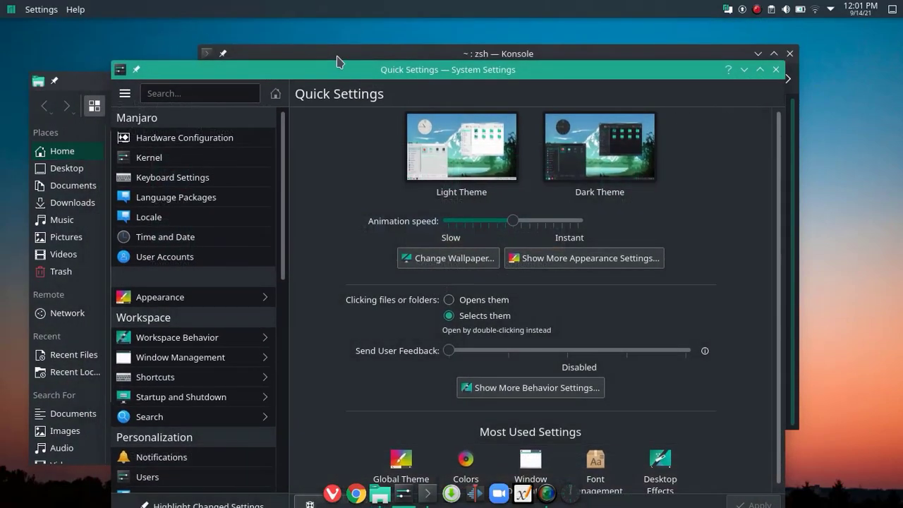
left_click(367, 58)
left_click_drag(367, 59, 362, 34)
Toggle Show Desktop, then browse Konsole's and System Settings' menus in the global menu
key("super+d")
key("super+d")
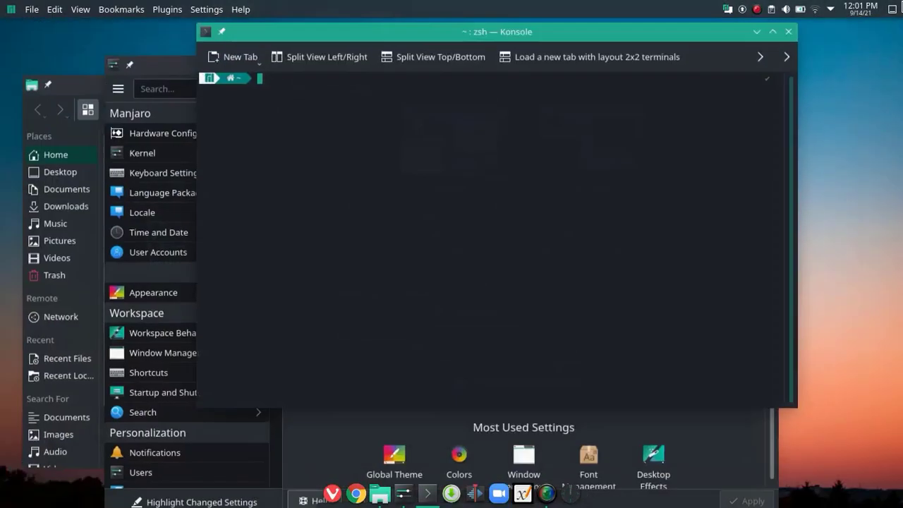
key("super+d")
key("super+d")
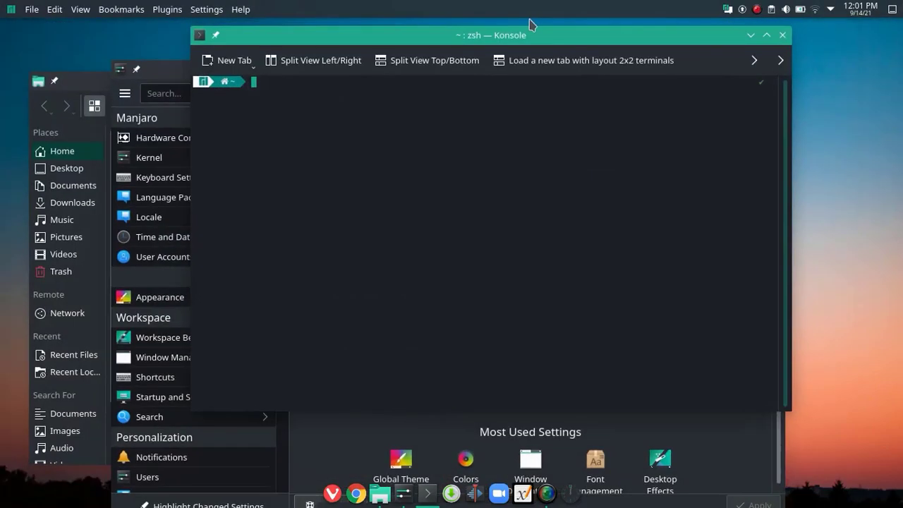
left_click_drag(471, 41, 658, 88)
left_click(32, 9)
left_click_drag(318, 68, 351, 27)
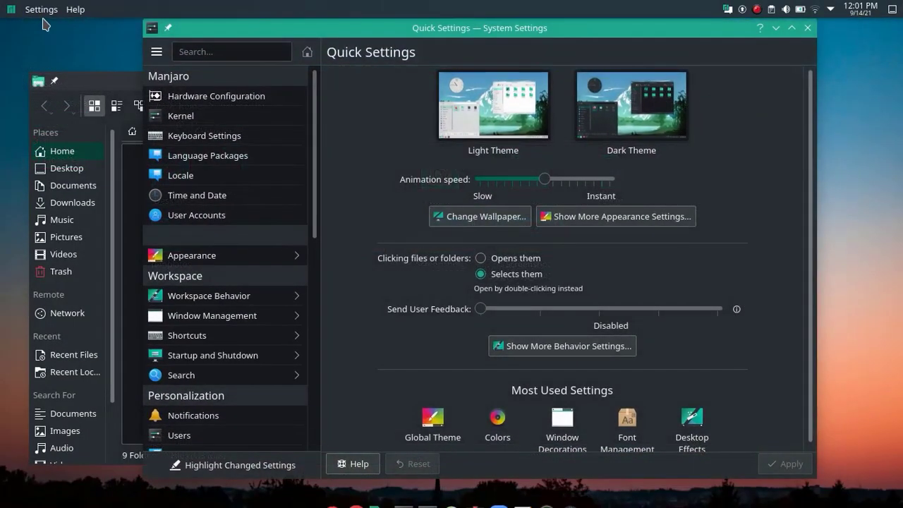
left_click(41, 9)
key("Escape")
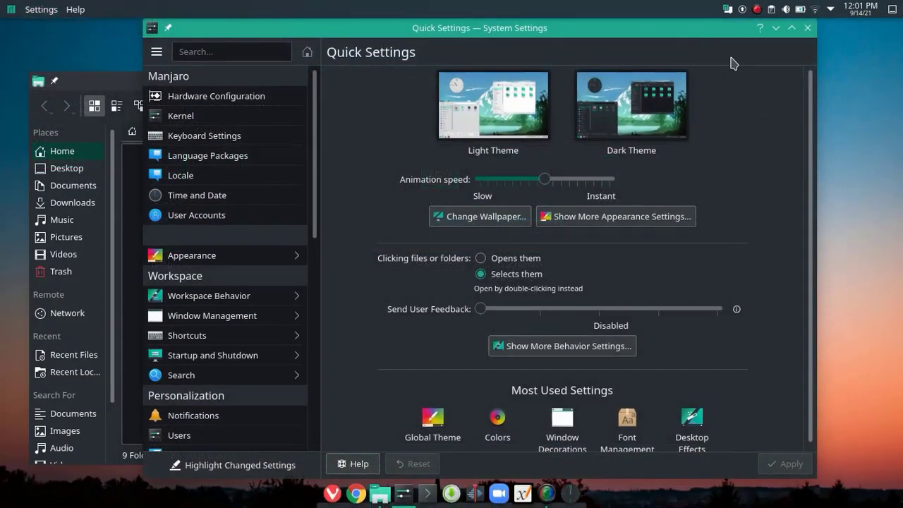
Close System Settings and Dolphin, and bring up the application launcher's Settings category
left_click(808, 28)
left_click(793, 46)
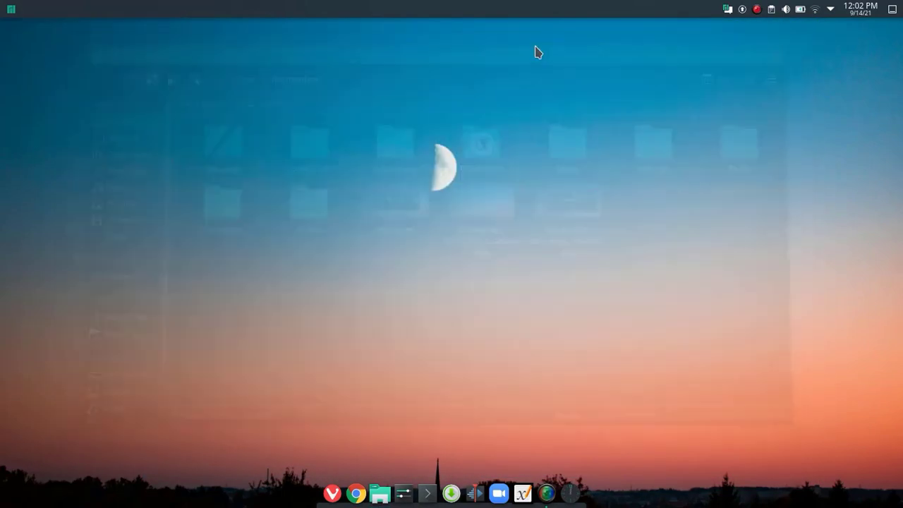
left_click(11, 9)
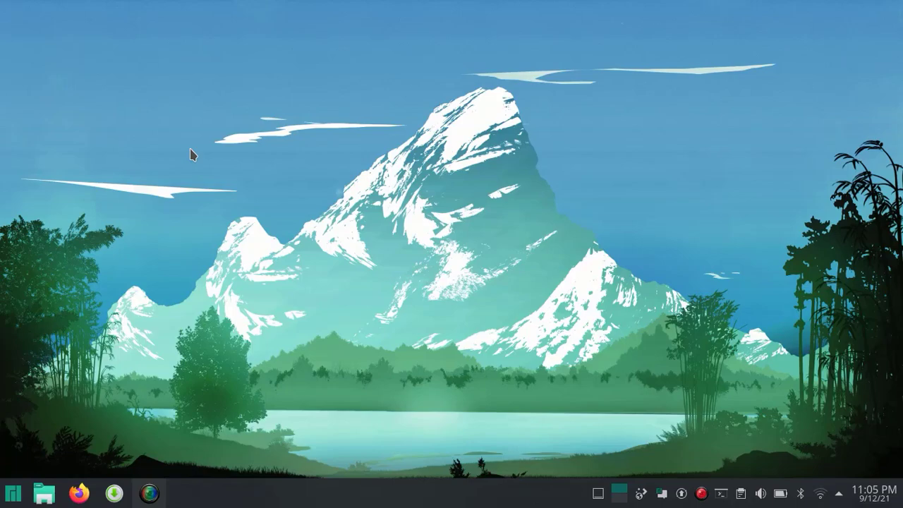
Remove the bottom taskbar via Edit Panel > More Options, then open the desktop's Add Panel menu
right_click(520, 489)
left_click(572, 469)
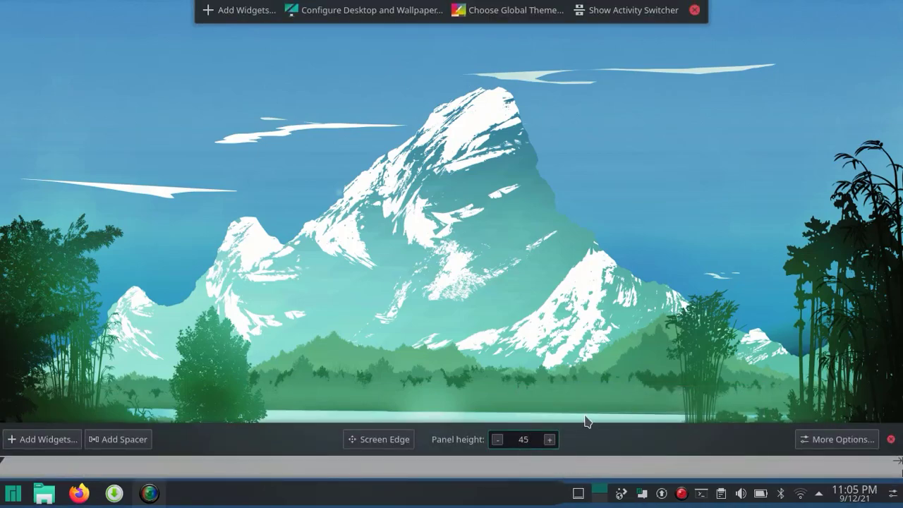
left_click(858, 442)
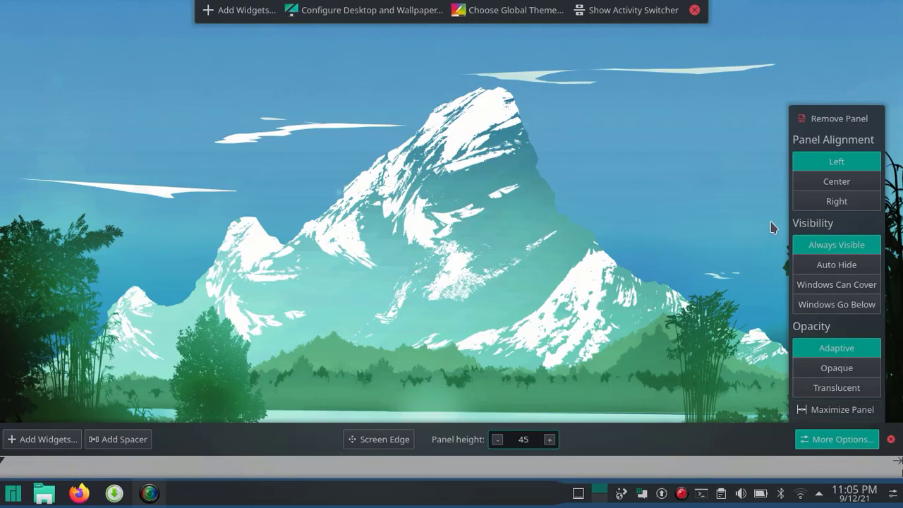
left_click(854, 119)
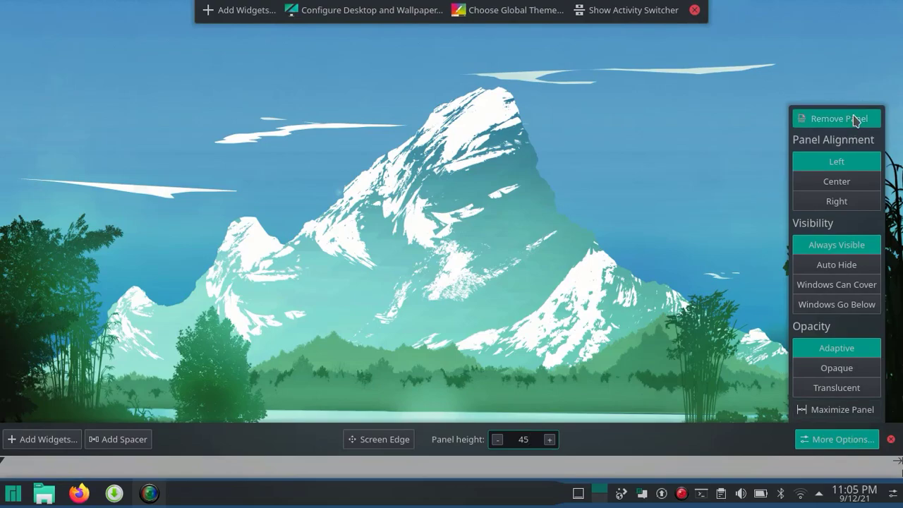
right_click(237, 181)
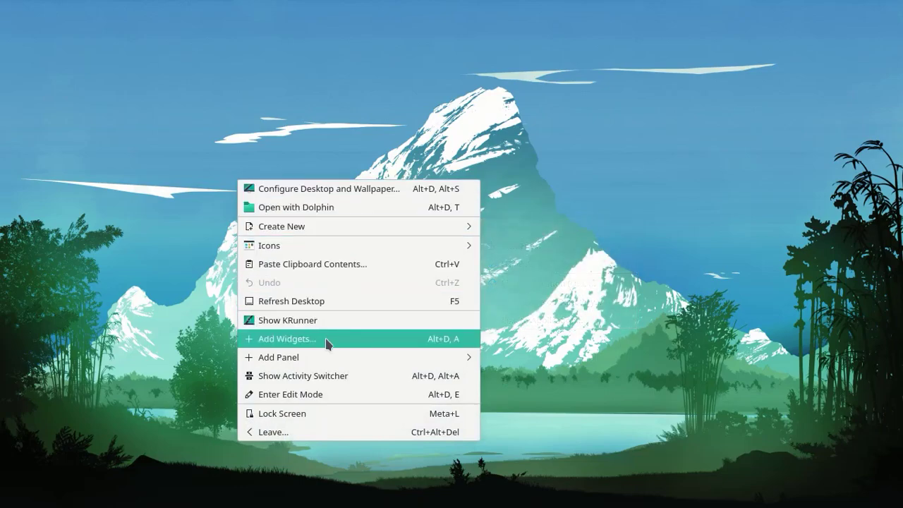
mouse_move(279, 357)
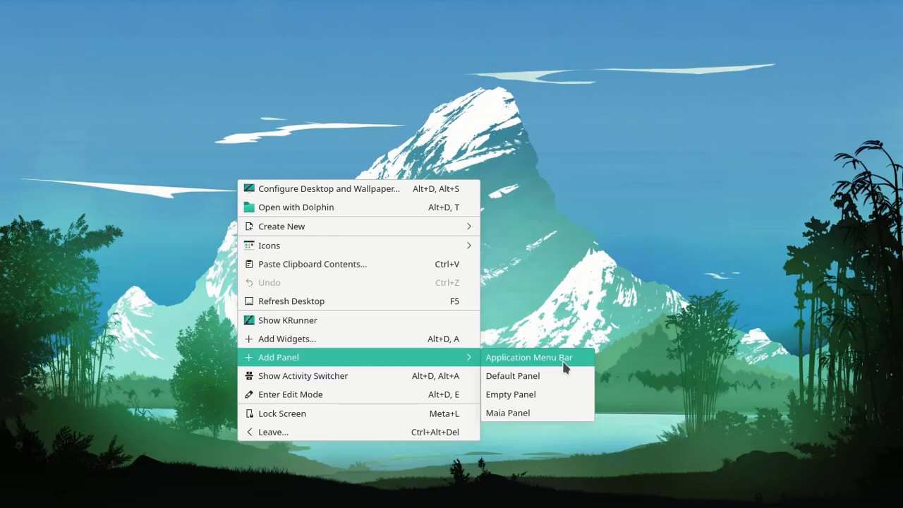
Add an Application Menu Bar panel and open the Desktop folder in Dolphin
left_click(563, 362)
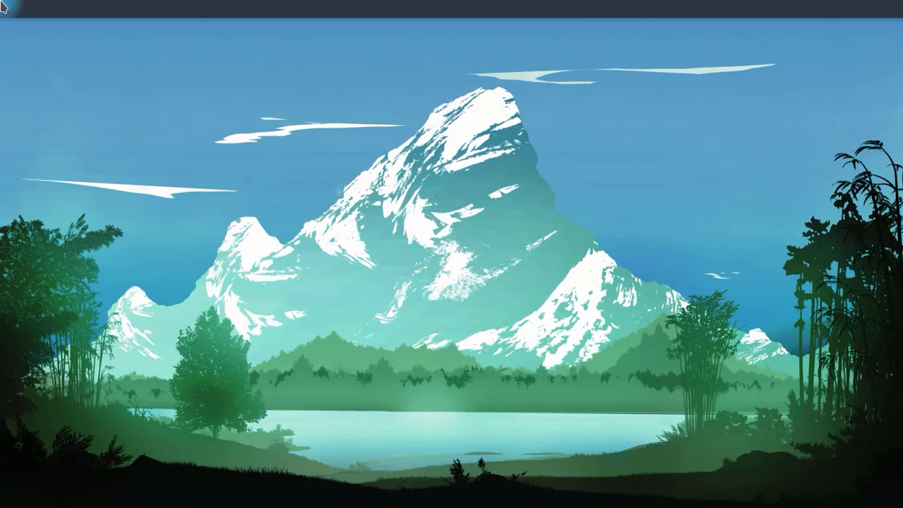
right_click(367, 100)
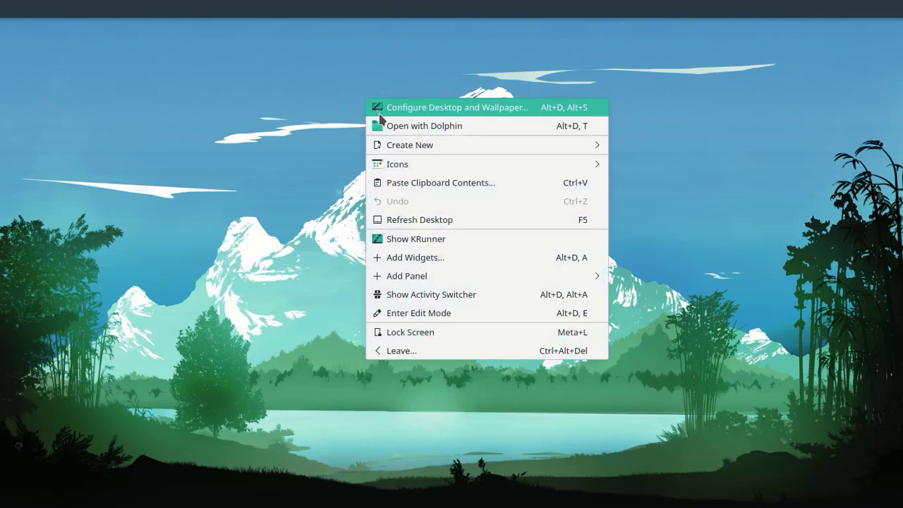
left_click(415, 131)
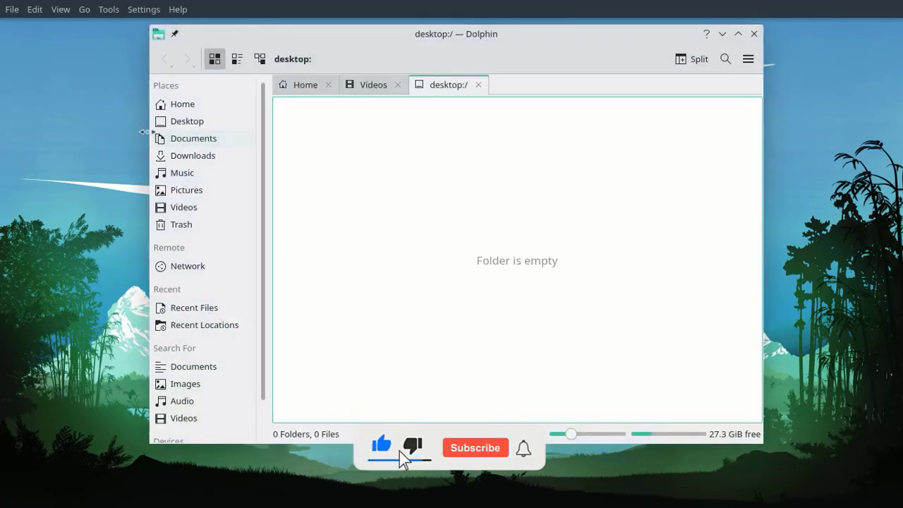
left_click_drag(246, 32, 345, 98)
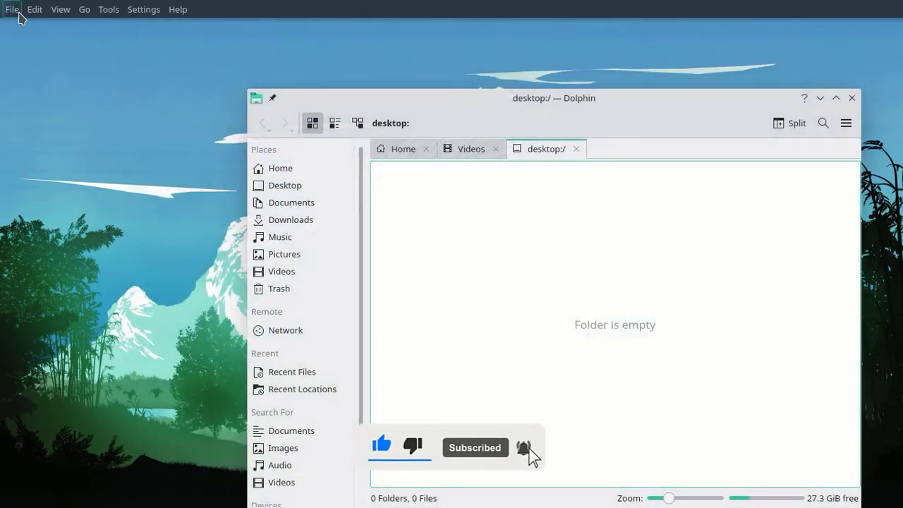
Browse Dolphin's menus in the global bar, maximize and restore the window, then close it
left_click(10, 9)
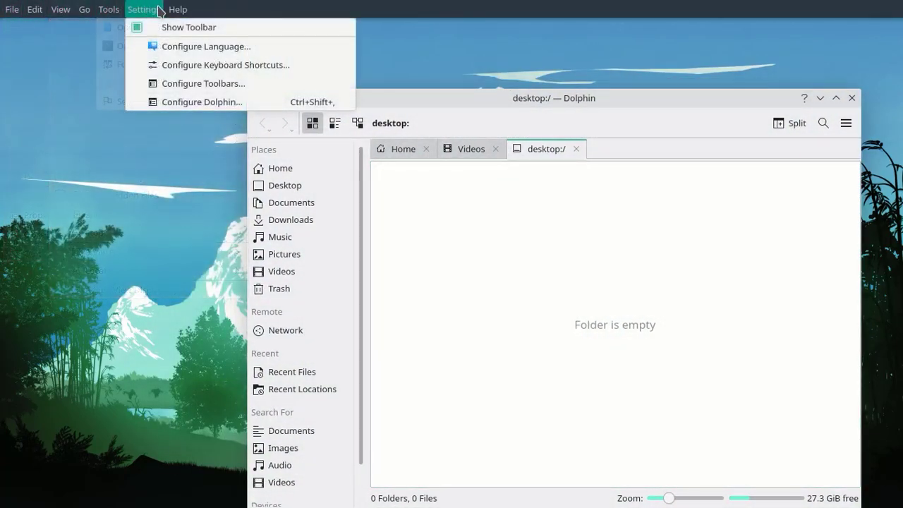
left_click(484, 61)
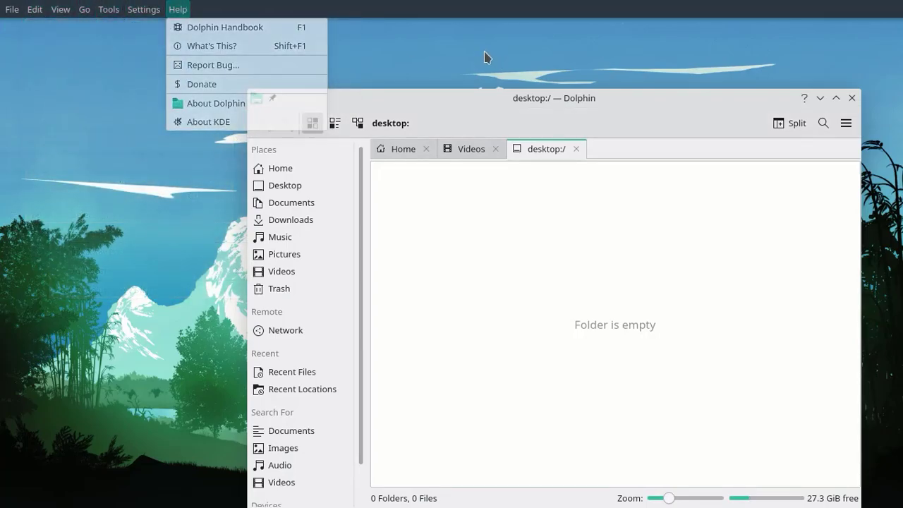
left_click_drag(522, 99, 336, 1)
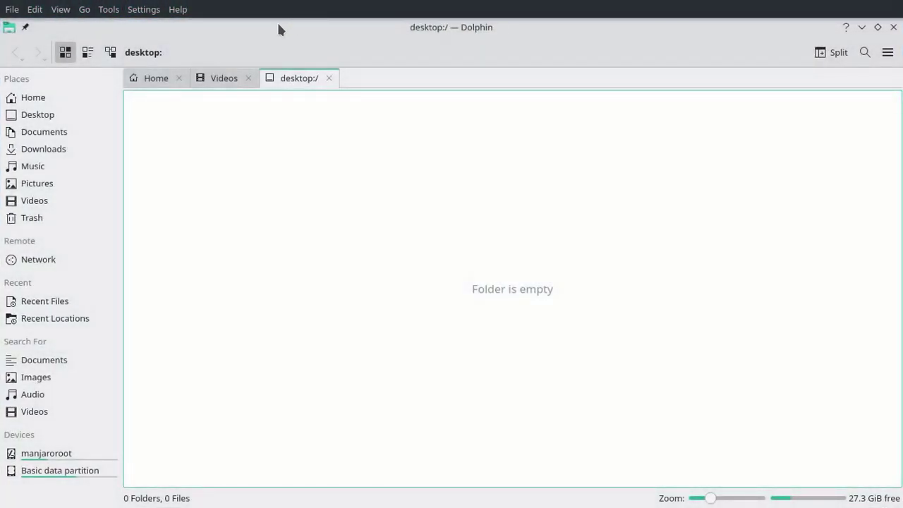
left_click_drag(278, 28, 257, 70)
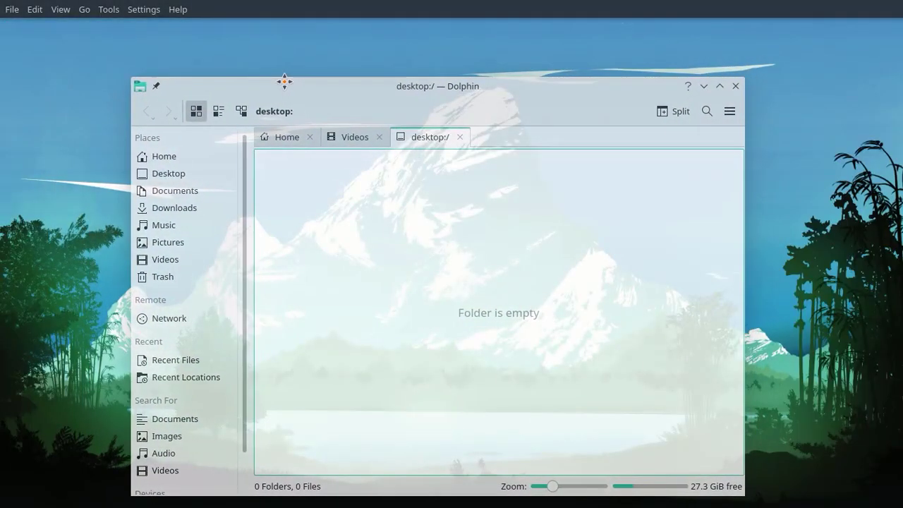
left_click_drag(257, 71, 297, 74)
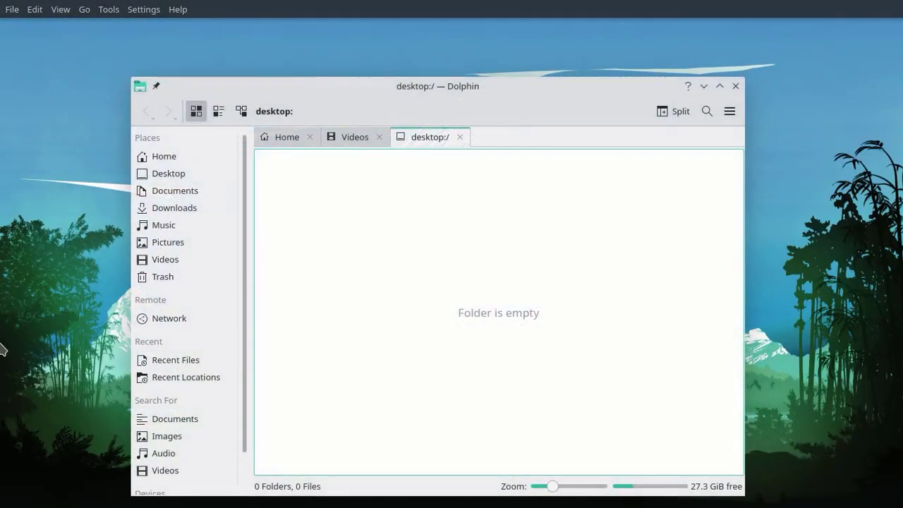
left_click(735, 85)
right_click(159, 8)
Add the Application Menu widget to the top panel by searching 'application men'
left_click(207, 25)
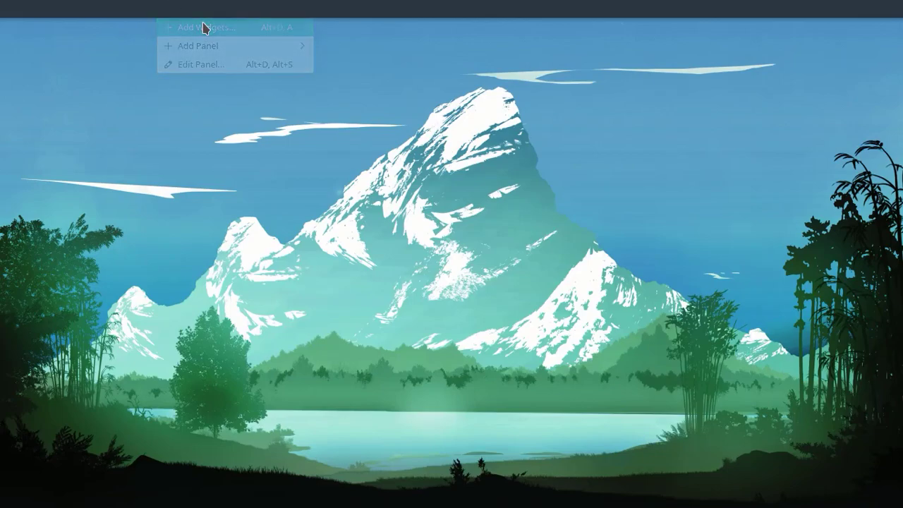
type("applicati")
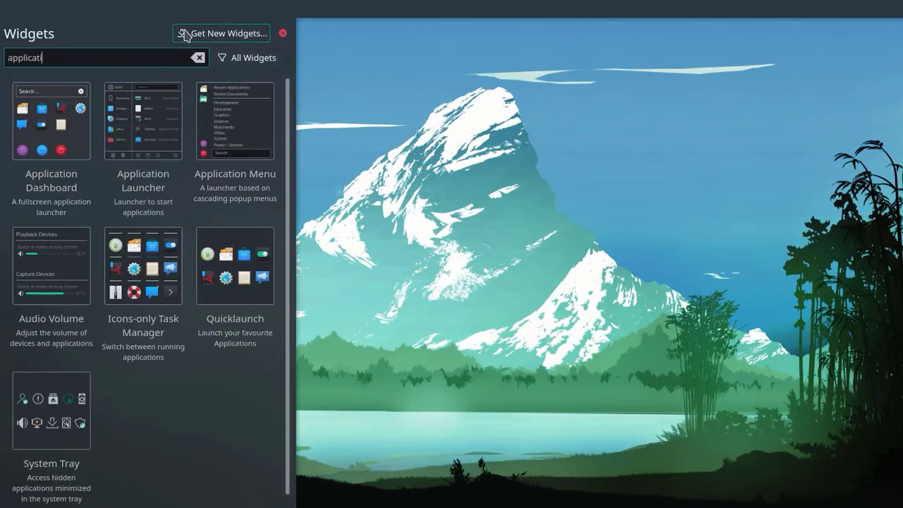
type("on men")
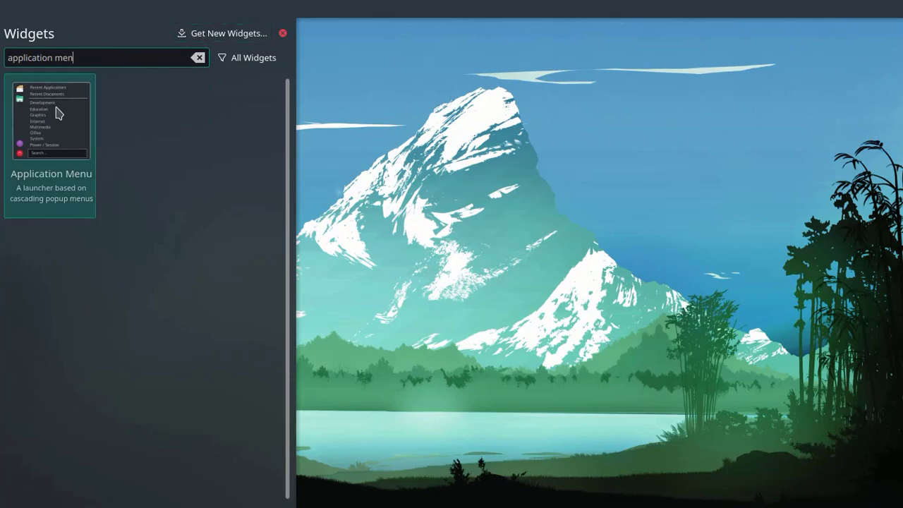
mouse_move(57, 113)
left_mouse_down()
mouse_move(9, 3)
mouse_move(14, 8)
left_mouse_up()
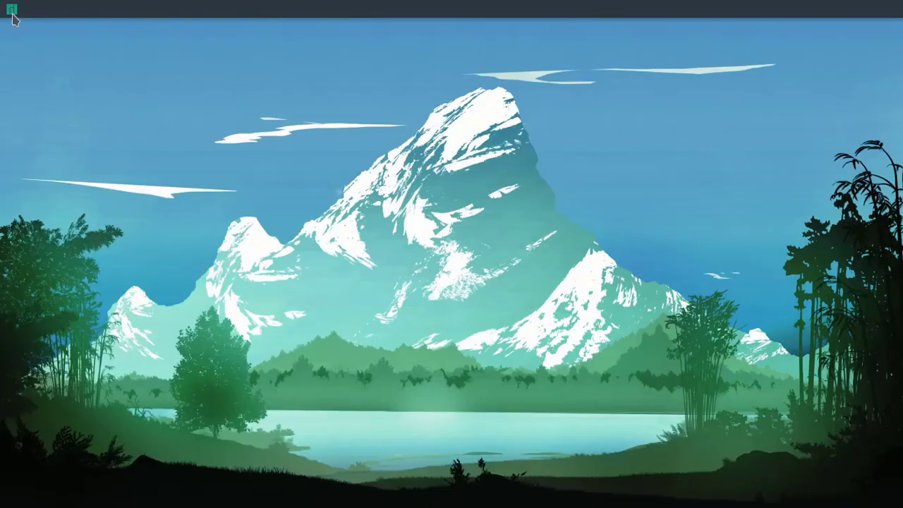
Open the Desktop folder in Dolphin, toggle top-panel edit mode, then close Dolphin
right_click(127, 103)
left_click(192, 135)
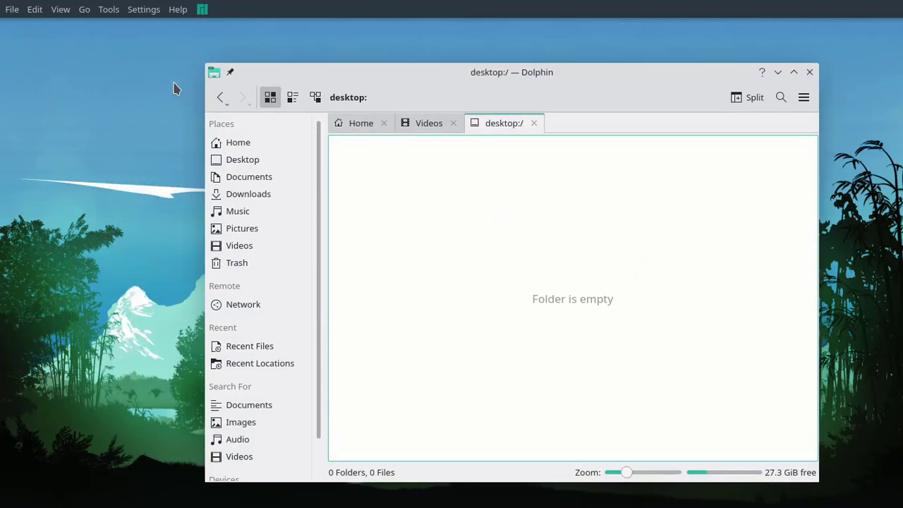
right_click(319, 7)
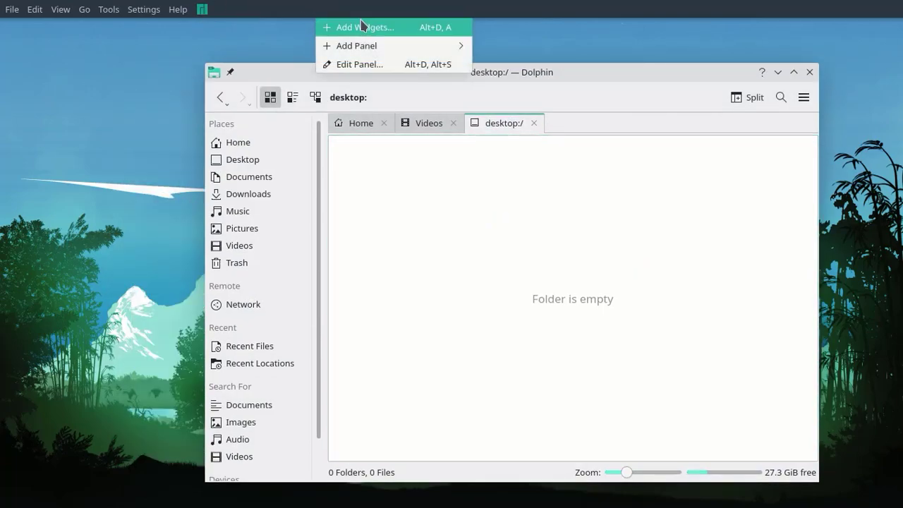
left_click(371, 65)
mouse_move(50, 9)
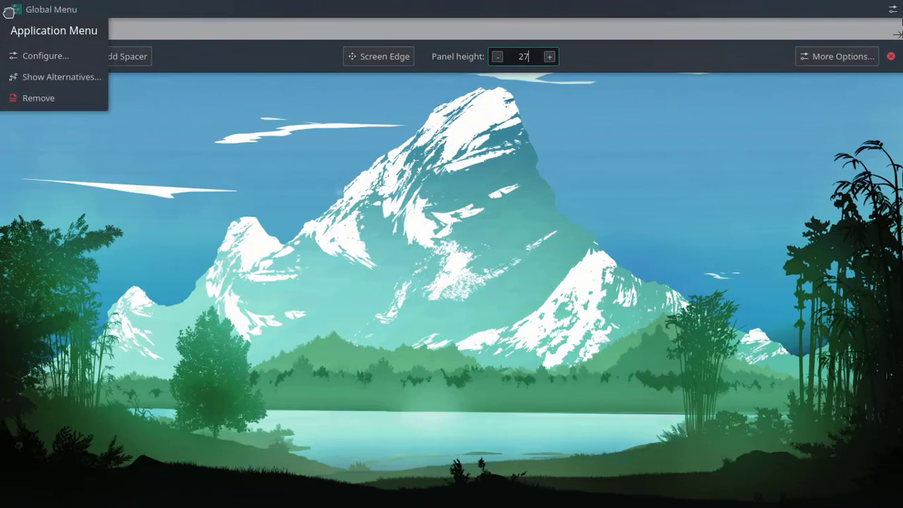
left_click(324, 168)
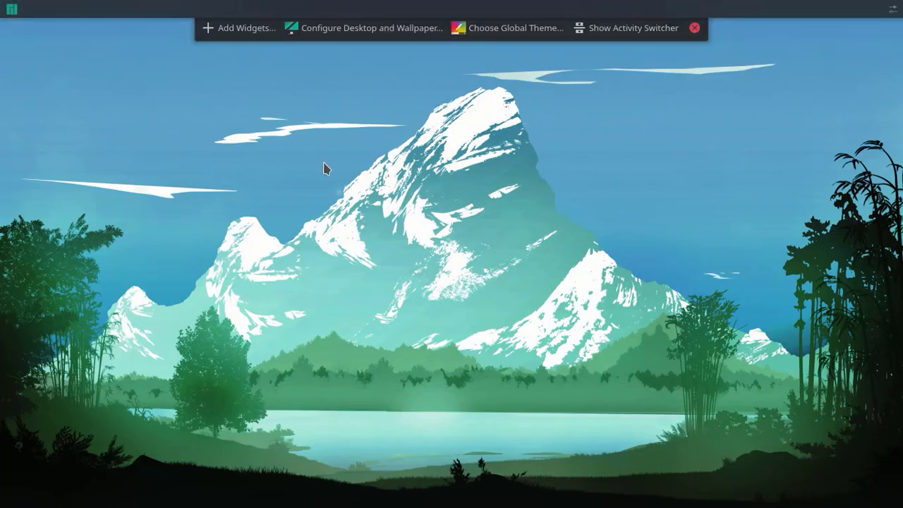
left_click(695, 30)
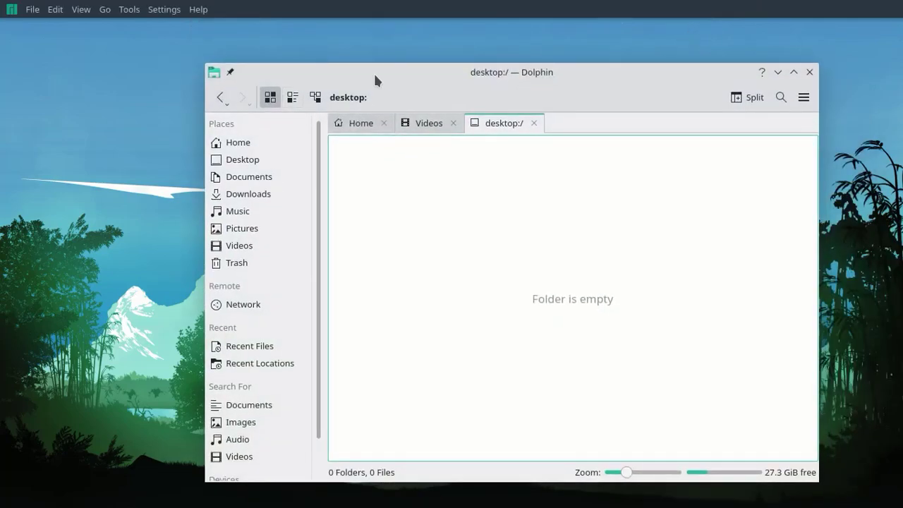
left_click_drag(375, 75, 239, 60)
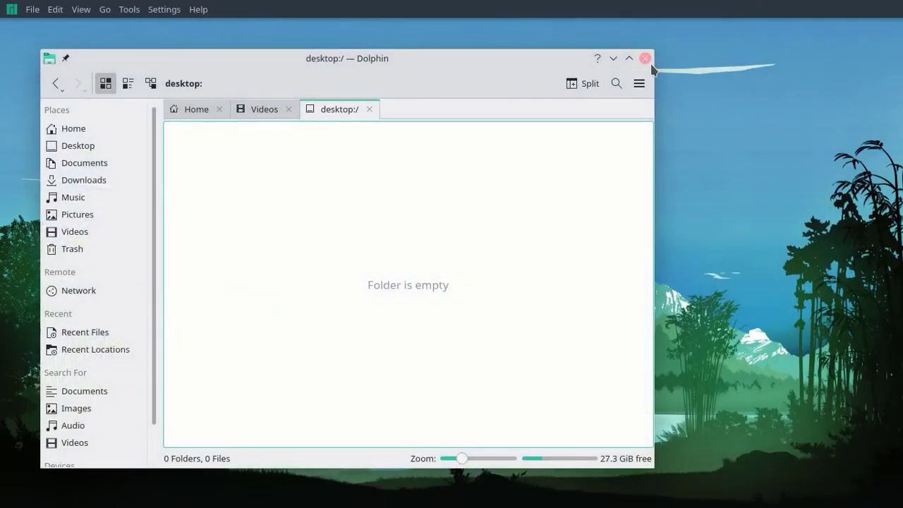
left_click(647, 59)
right_click(196, 70)
Add the System Tray widget to the top panel's right end and test its expander
right_click(234, 8)
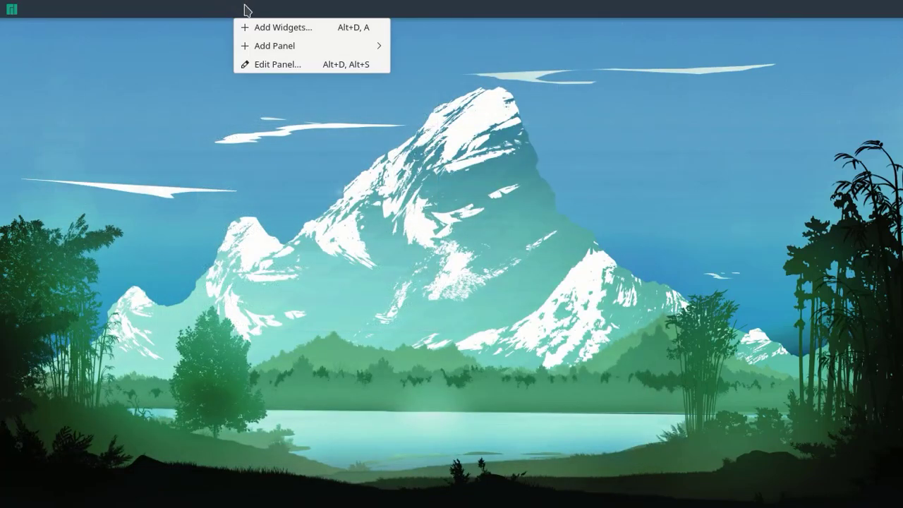
left_click(283, 28)
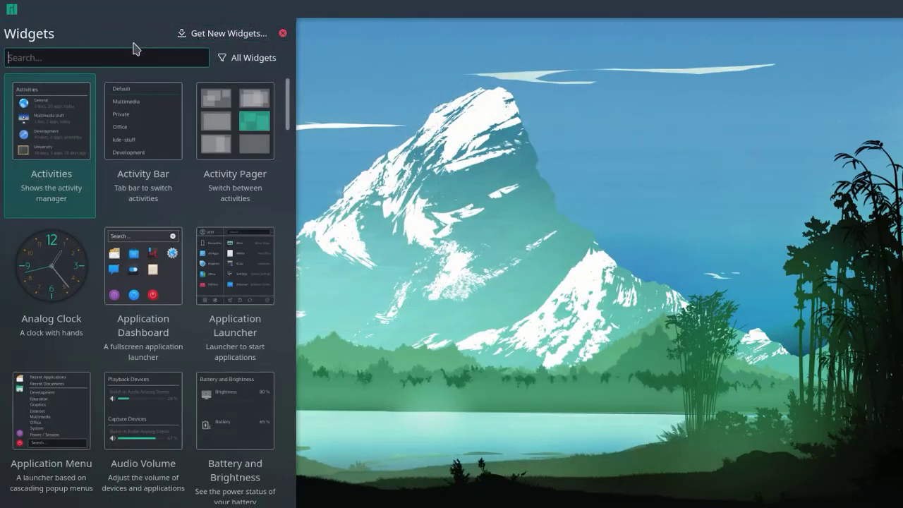
type("system")
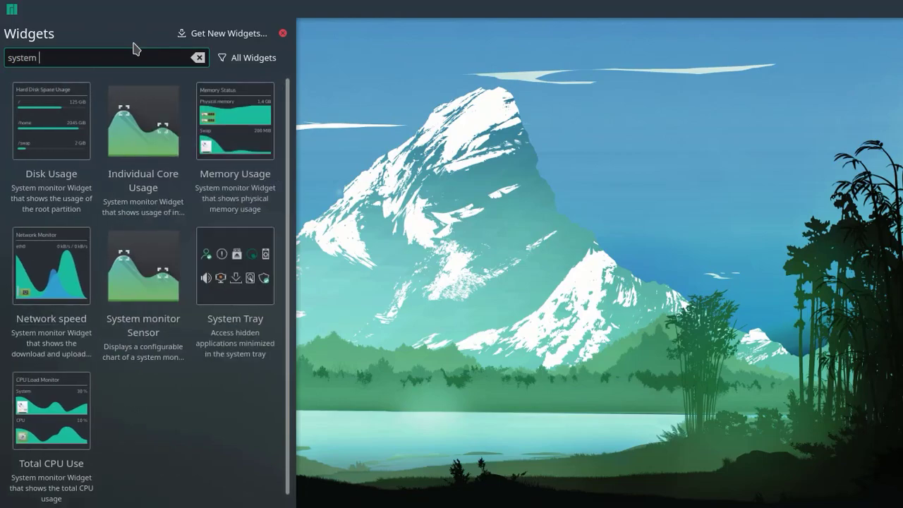
type(" tra")
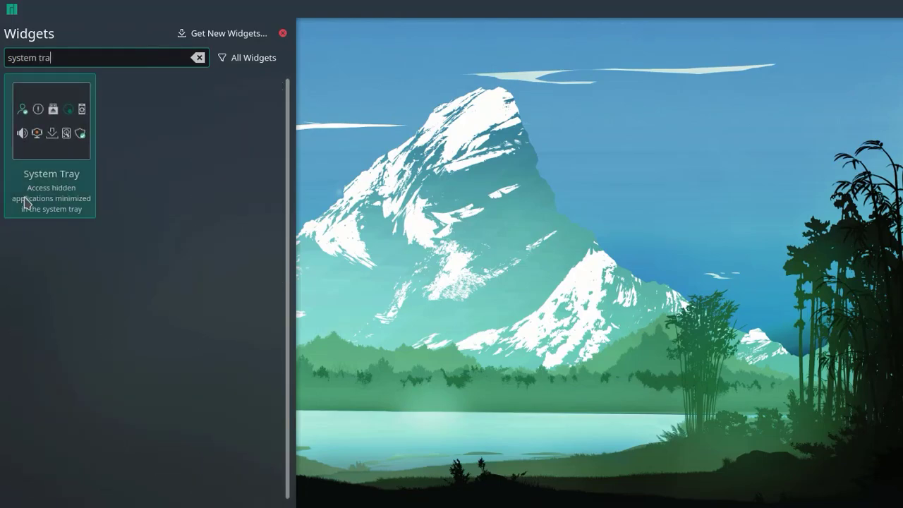
left_click_drag(24, 157, 896, 7)
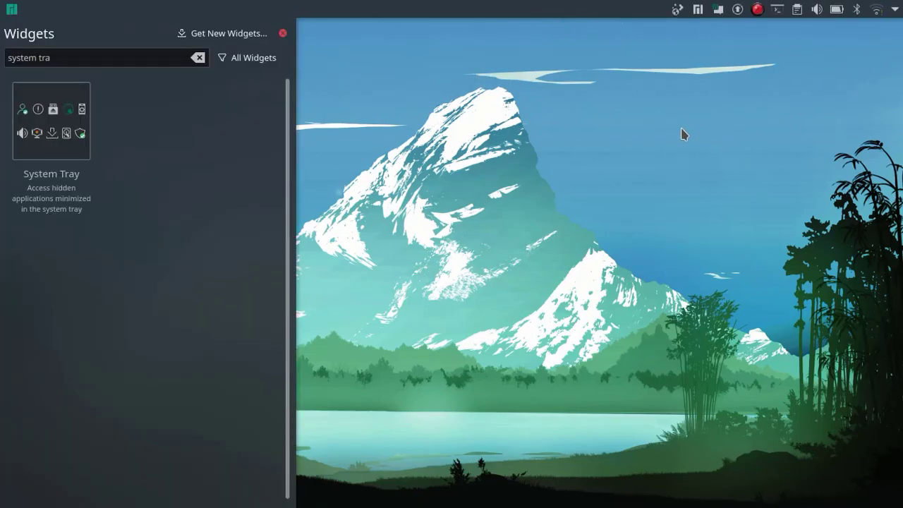
left_click(897, 9)
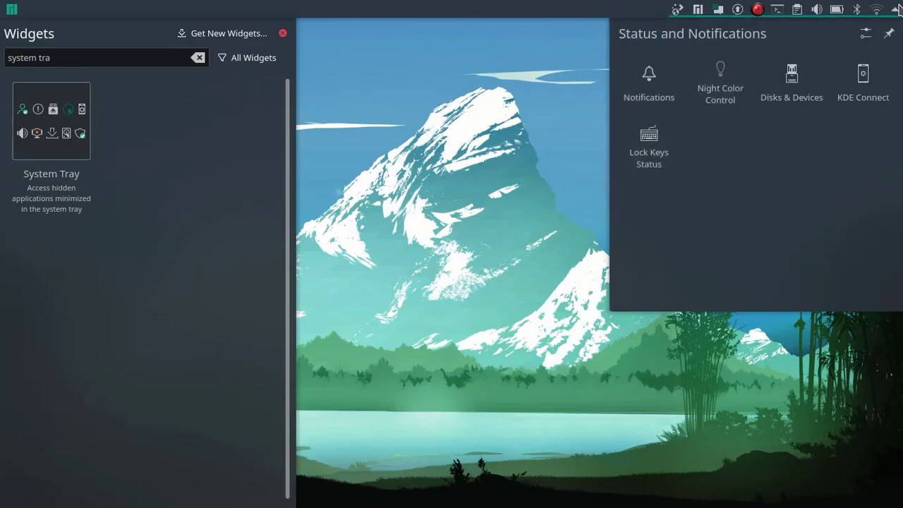
left_click(896, 8)
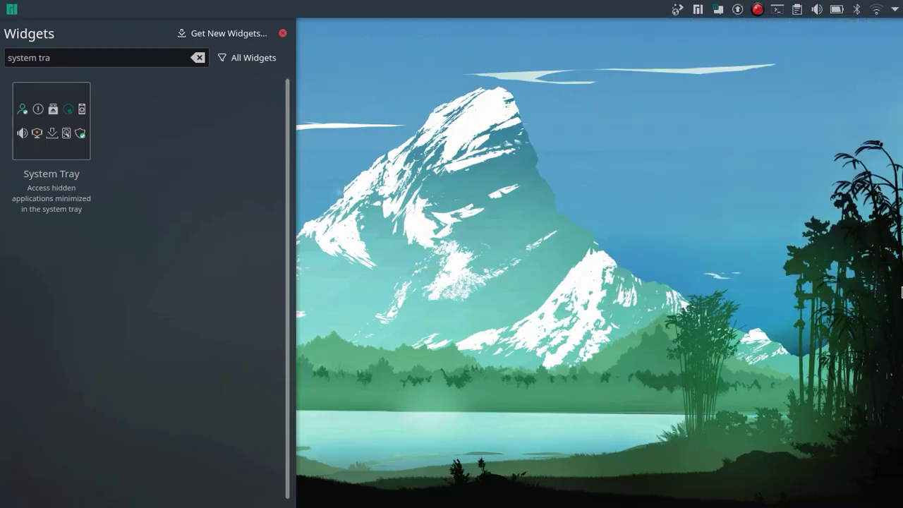
Add the Show Desktop widget at the panel's right end and close the widget browser
left_click(198, 58)
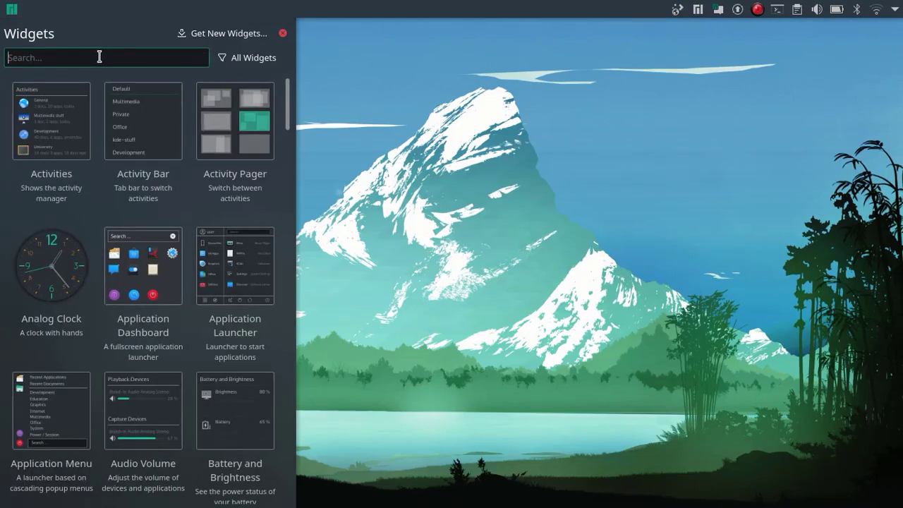
type("shoe")
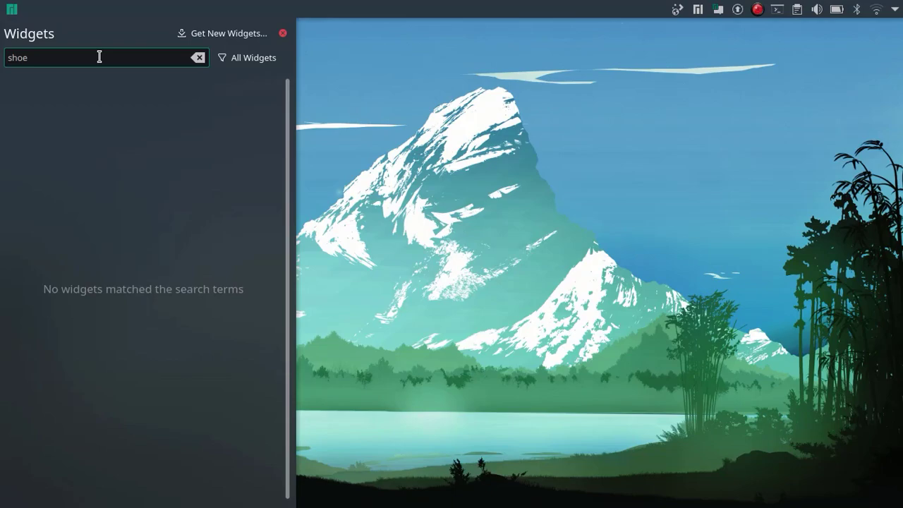
key("BackSpace")
type("w des")
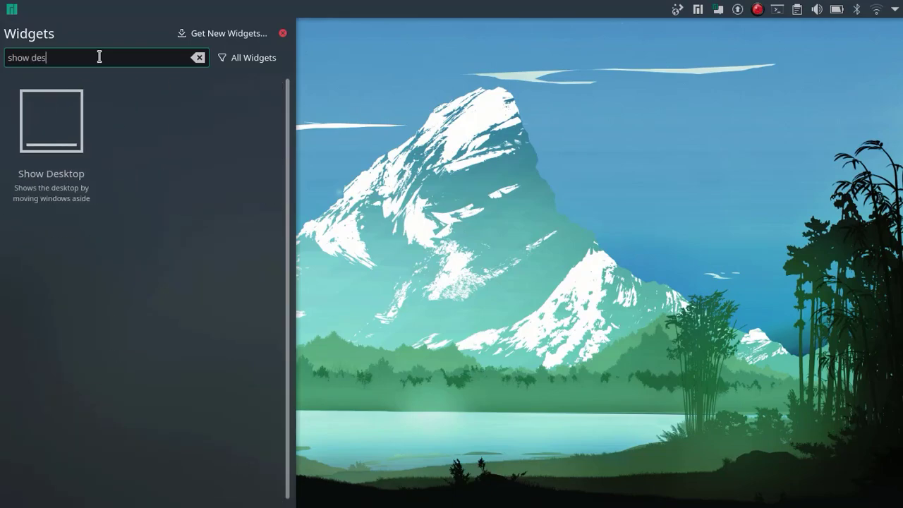
left_click_drag(56, 141, 847, 9)
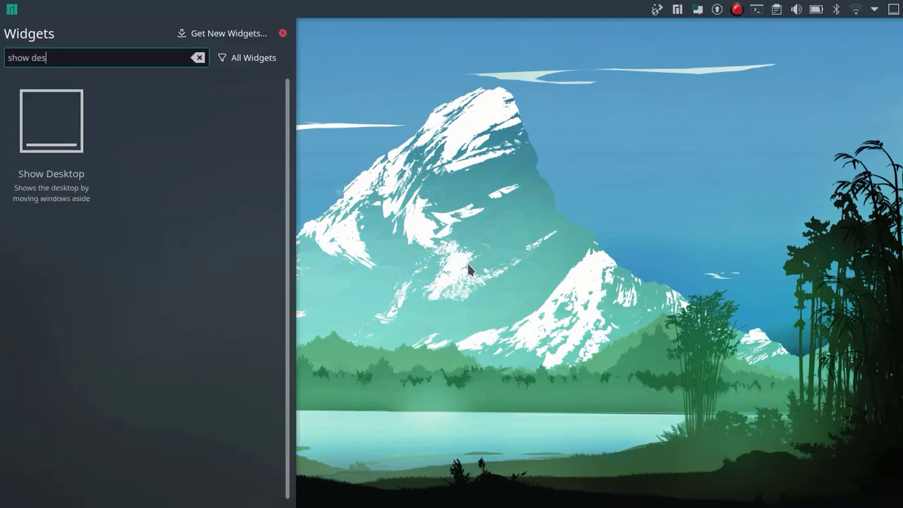
left_click(281, 32)
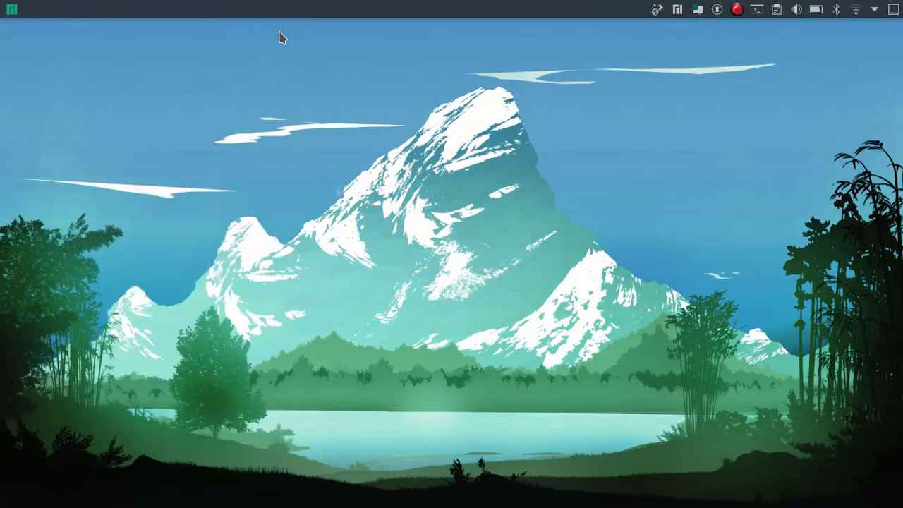
right_click(255, 6)
left_click(264, 24)
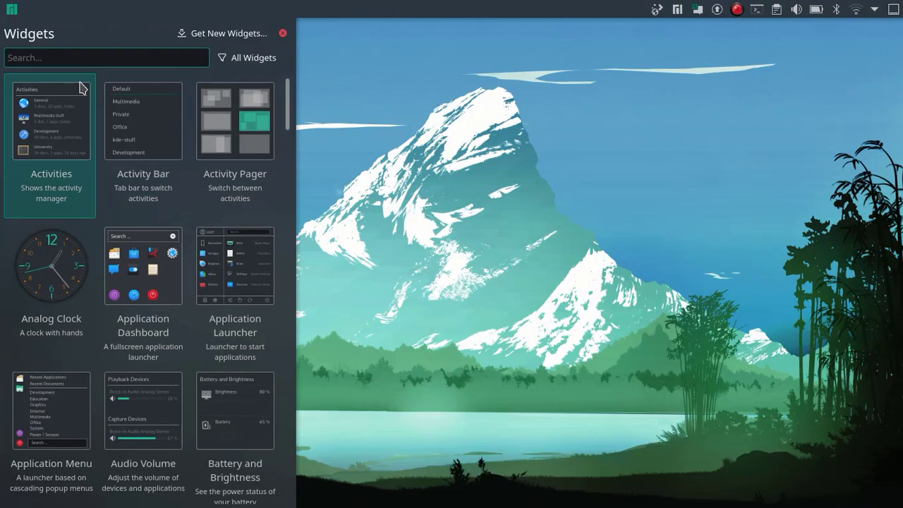
type("digi")
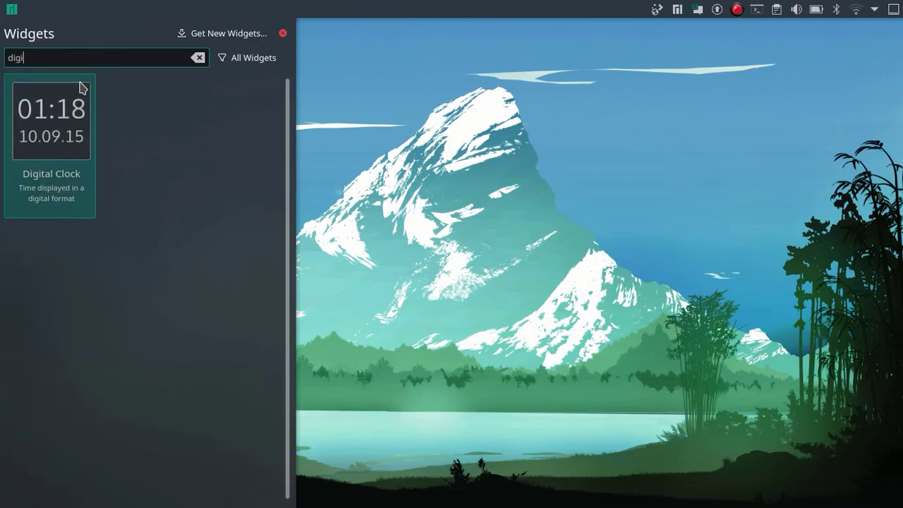
mouse_move(49, 127)
left_mouse_down()
mouse_move(492, 70)
mouse_move(654, 28)
mouse_move(645, 11)
left_mouse_up()
right_click(346, 9)
mouse_move(382, 46)
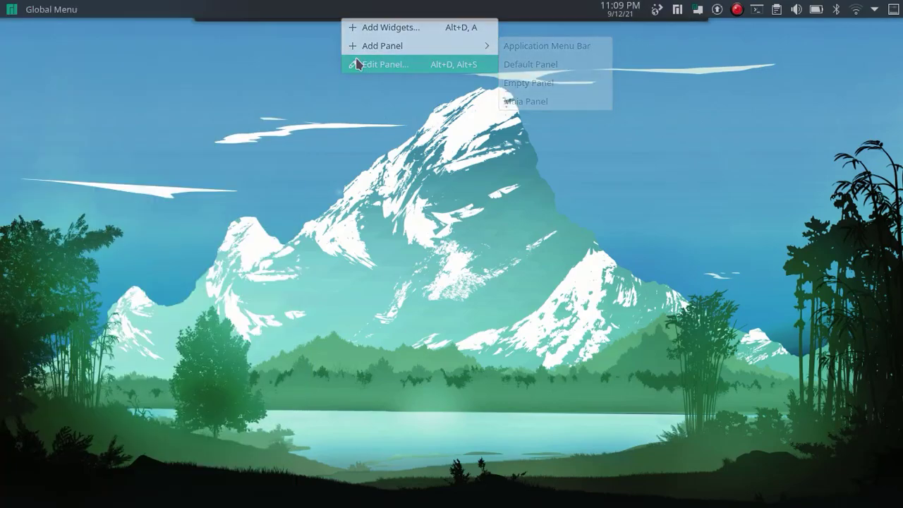
left_click(353, 62)
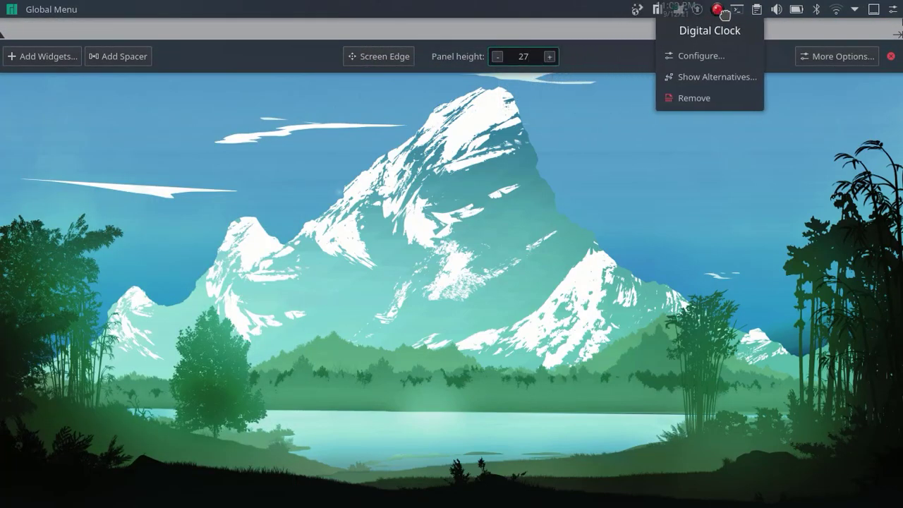
left_click_drag(601, 10, 849, 14)
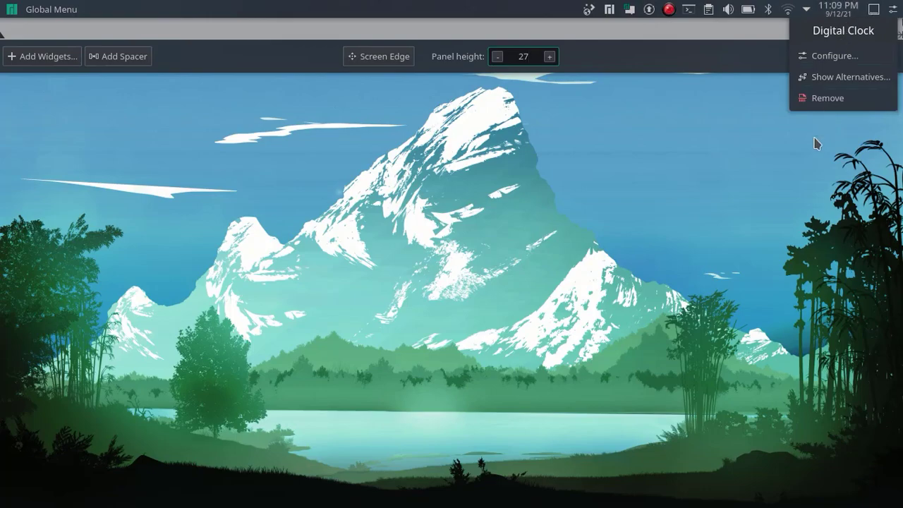
left_click(791, 156)
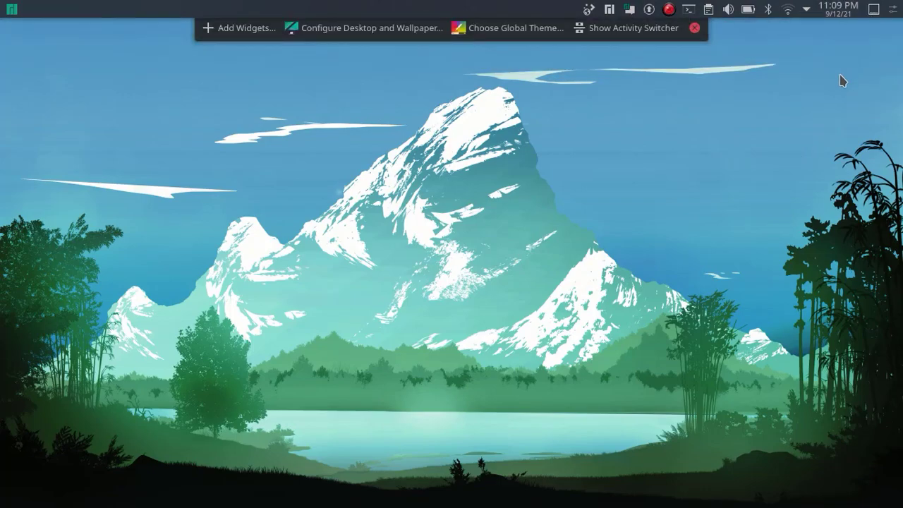
left_click(695, 28)
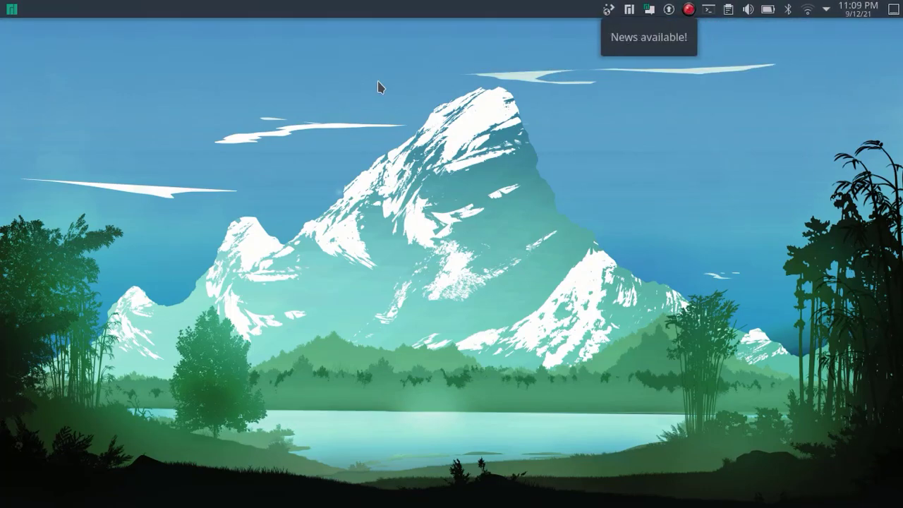
Switch the launcher to Simple Menu via Show Alternatives and try it
left_click(12, 10)
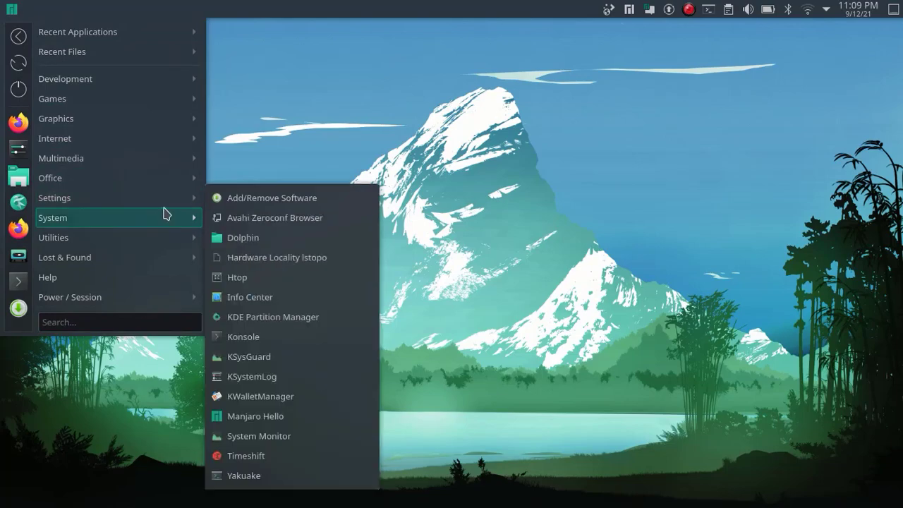
left_click(333, 65)
right_click(13, 8)
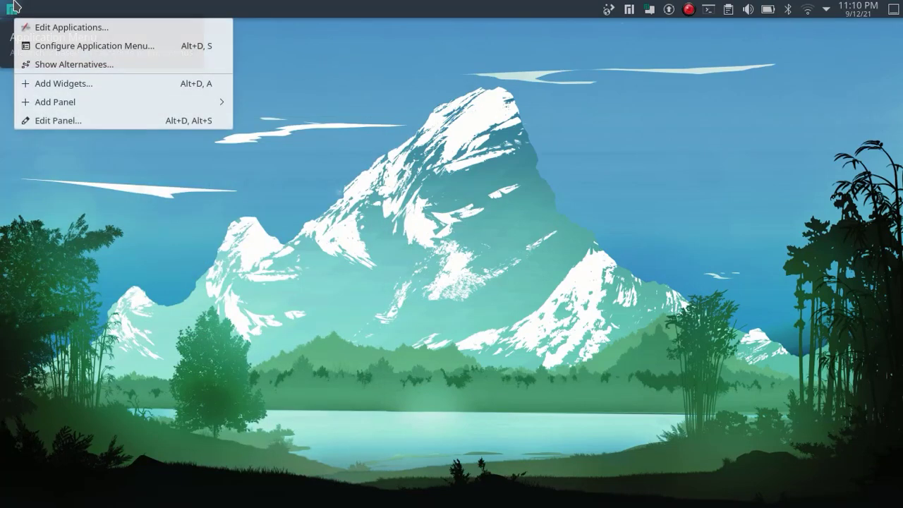
left_click(146, 68)
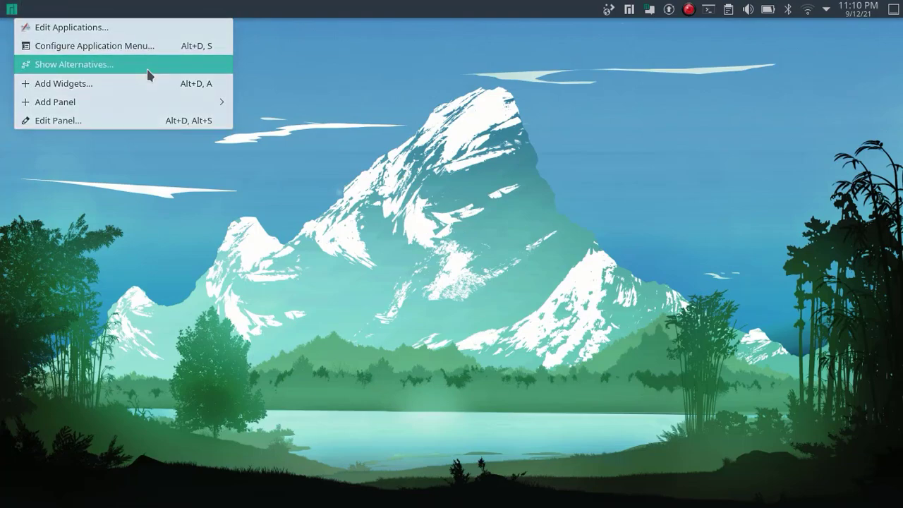
left_click(94, 218)
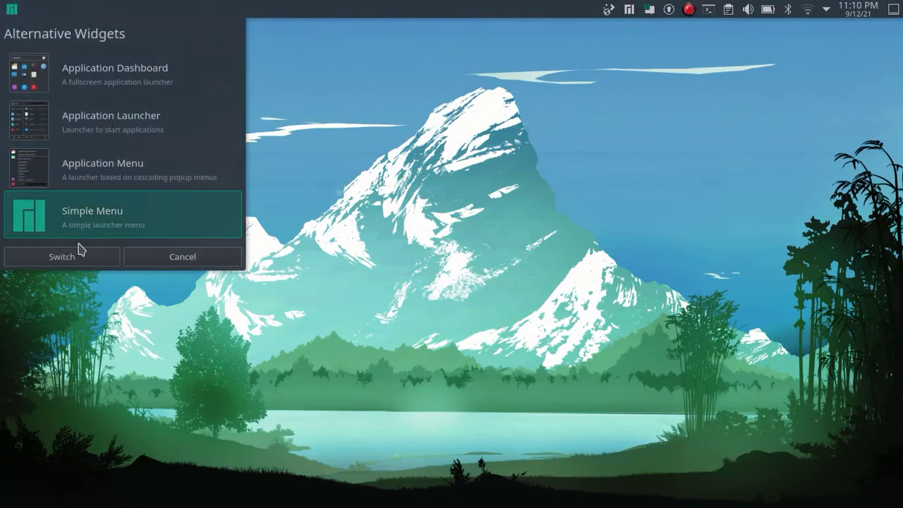
left_click(75, 257)
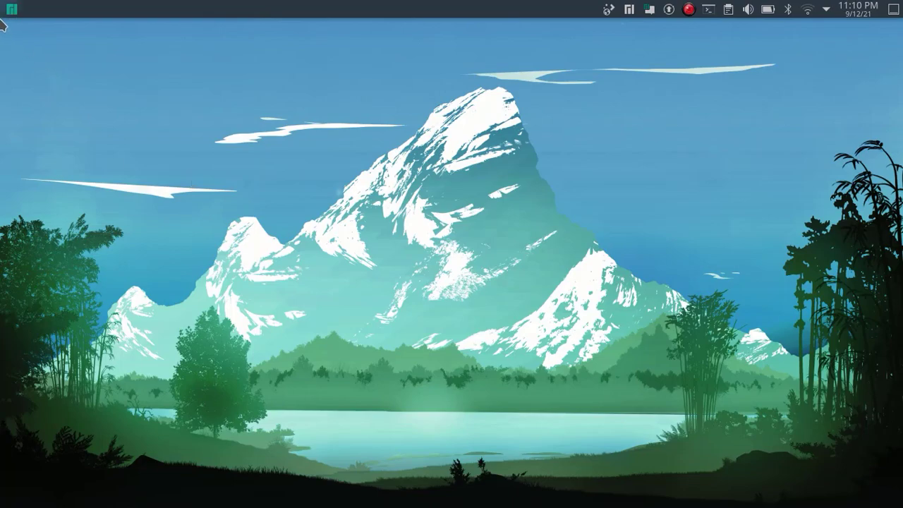
left_click(12, 8)
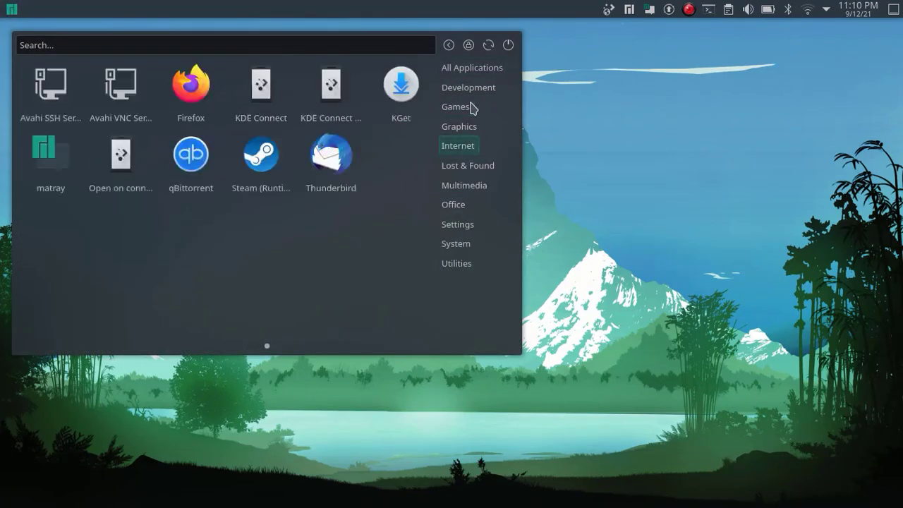
left_click(604, 98)
Switch the launcher to Application Dashboard, then open and close it
right_click(13, 9)
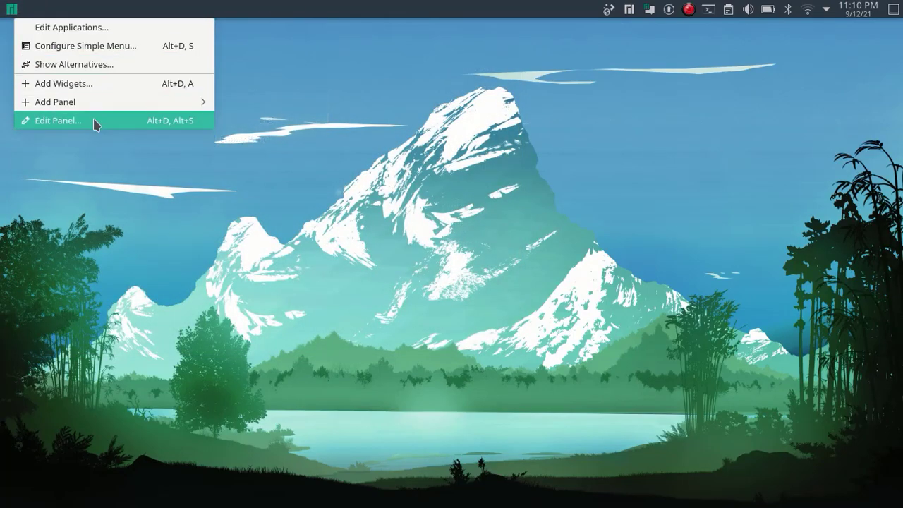
left_click(128, 66)
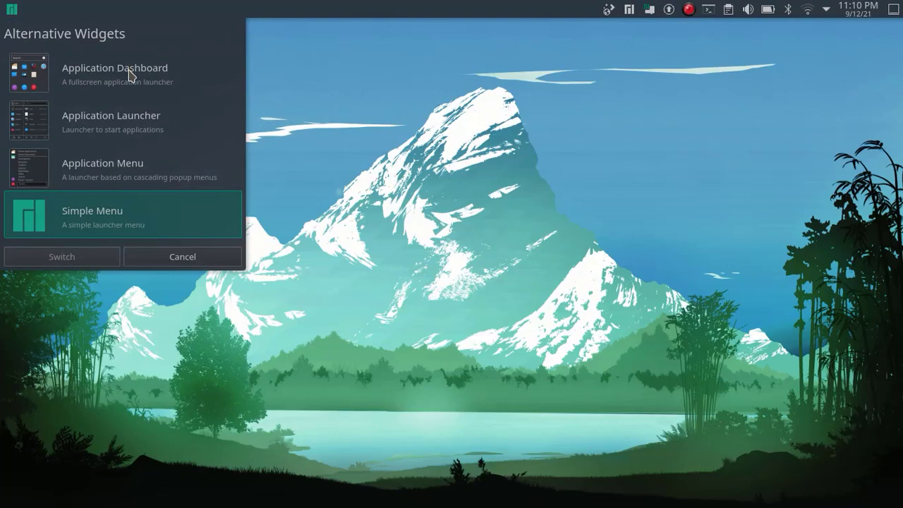
left_click(94, 87)
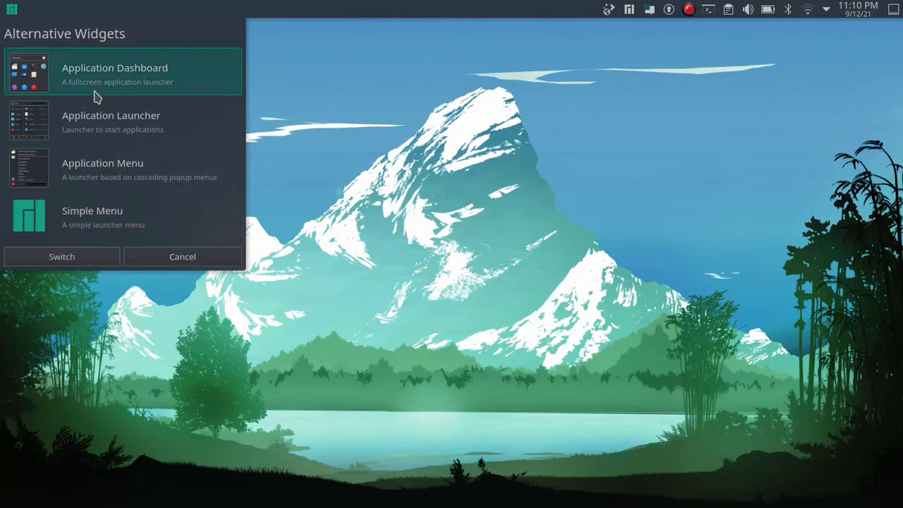
left_click(76, 256)
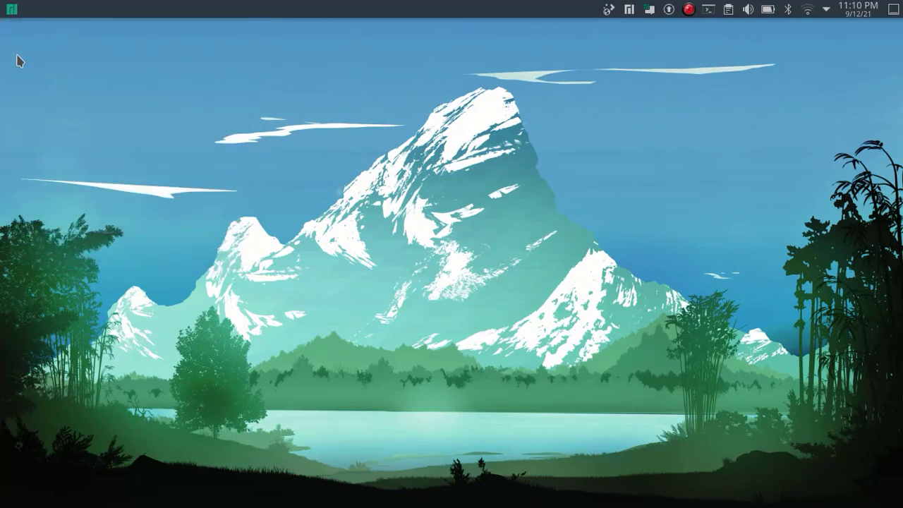
left_click(12, 10)
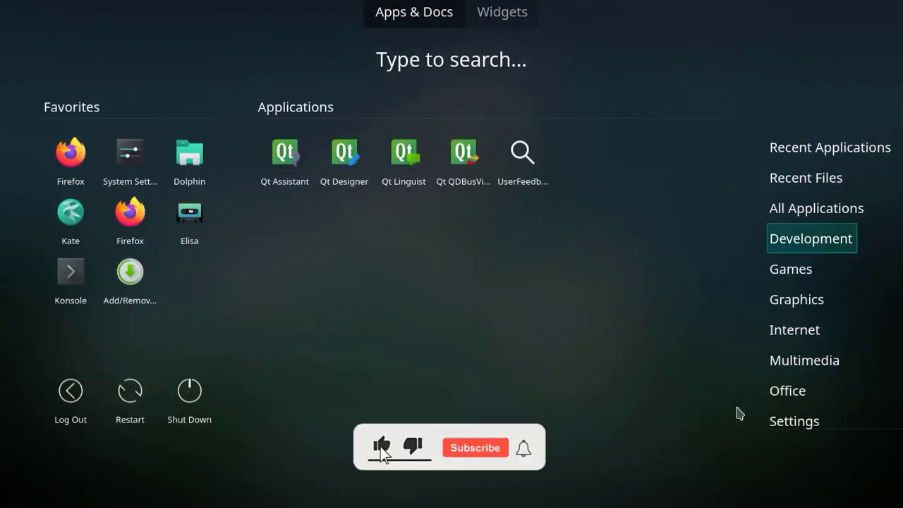
left_click(410, 333)
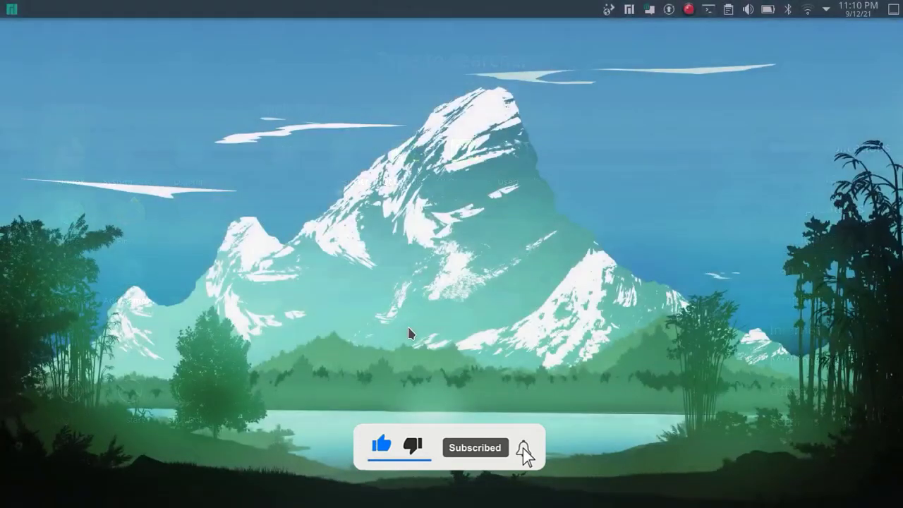
Start Add/Remove Software from the application launcher and center its window
left_click(12, 10)
mouse_move(53, 217)
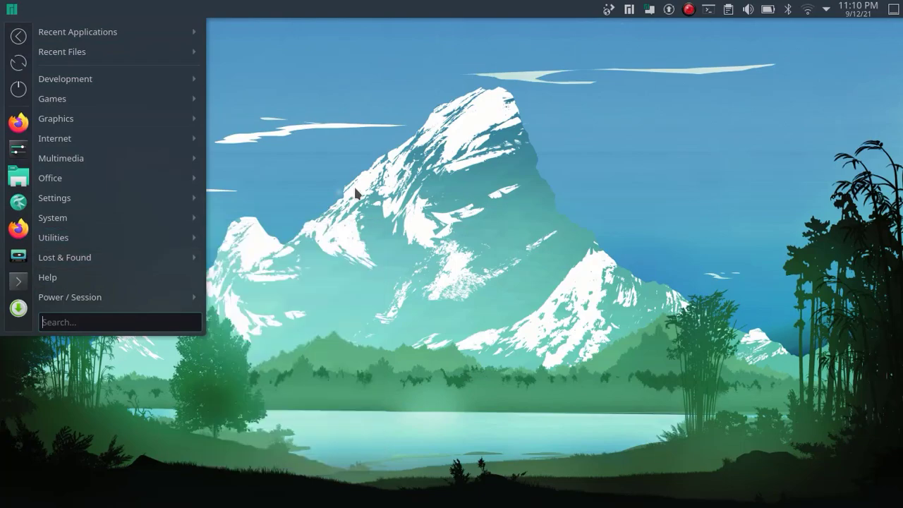
left_click(12, 9)
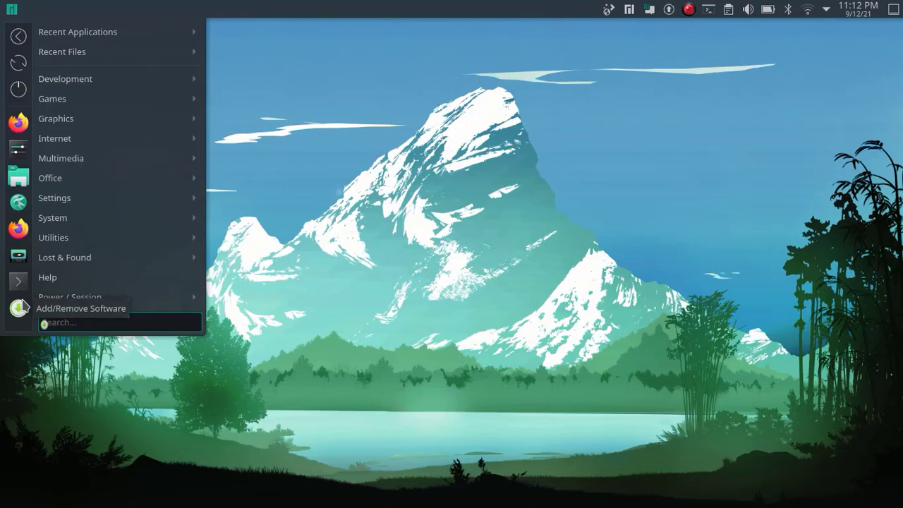
left_click(23, 305)
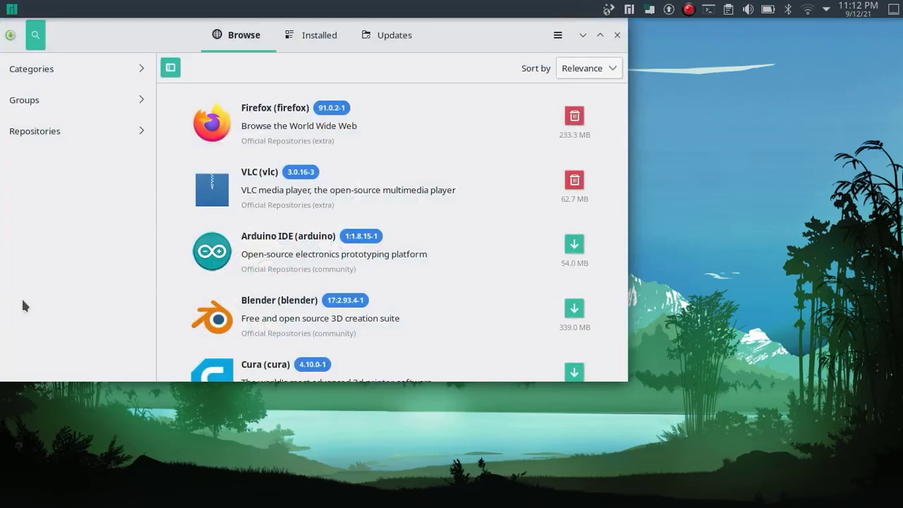
left_click_drag(140, 36, 251, 46)
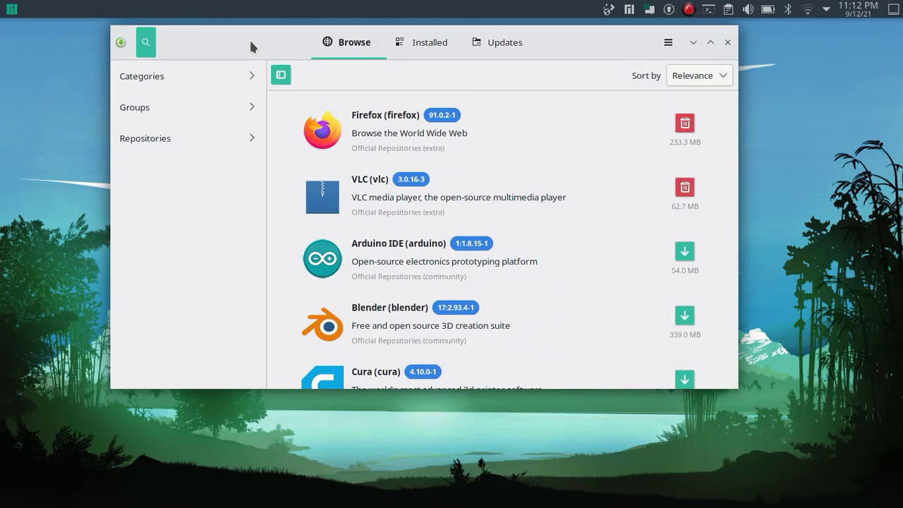
Search for 'latte d' and open the Latte (latte-dock) package details
type("latee")
key("BackSpace")
key("BackSpace")
key("BackSpace")
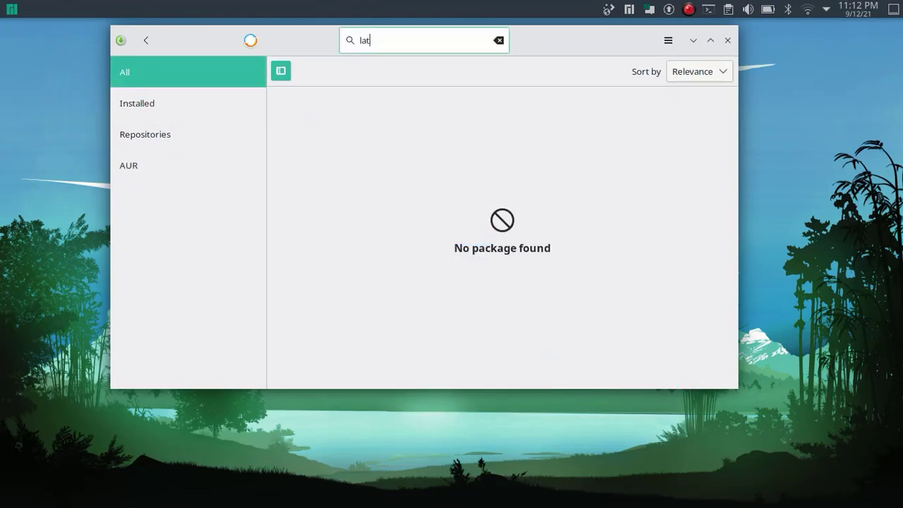
key("BackSpace")
type("atte d")
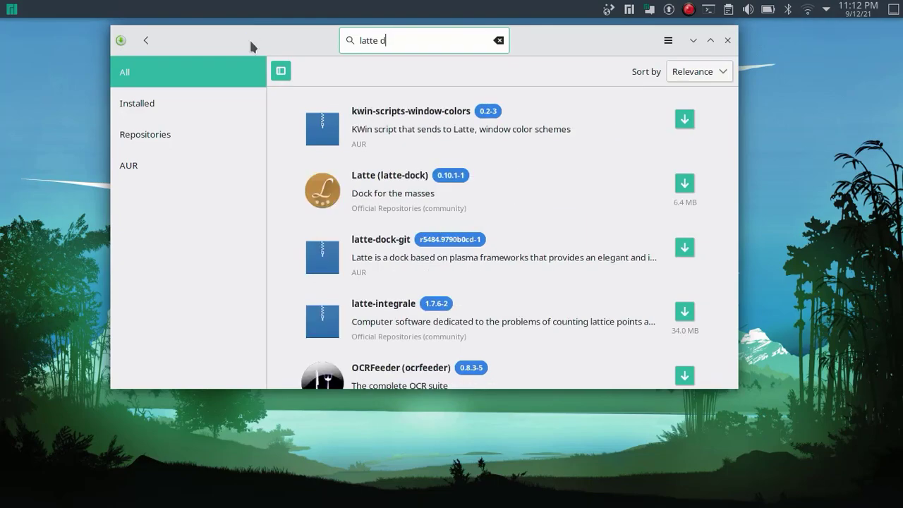
left_click(351, 171)
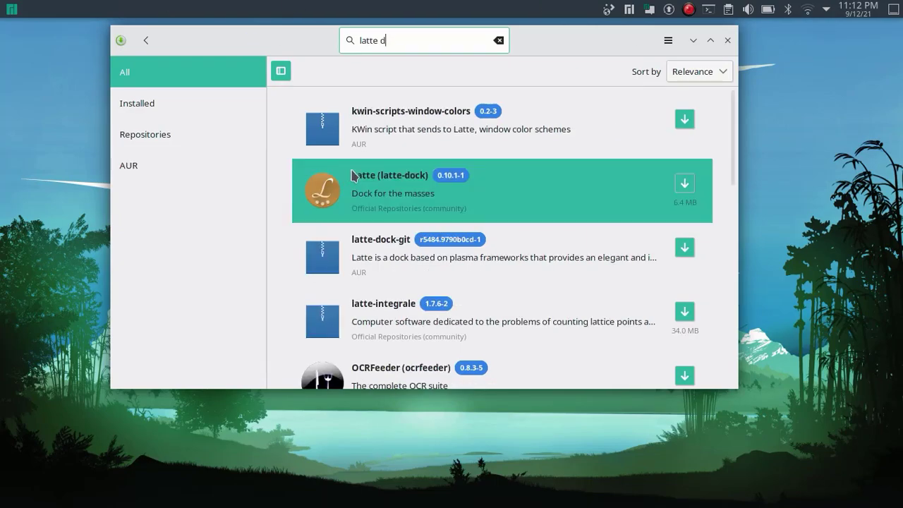
left_click(343, 201)
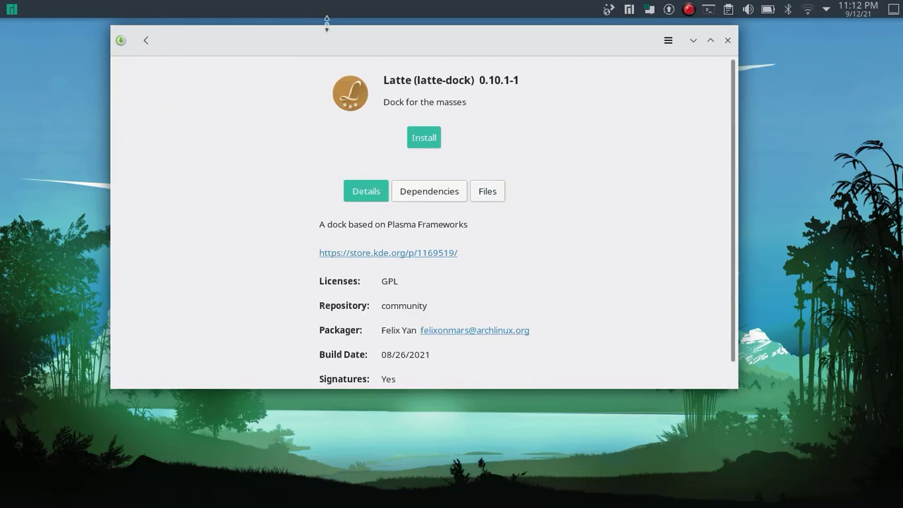
Install Latte (latte-dock) with password authorisation, then launch the Latte dock
left_click(426, 139)
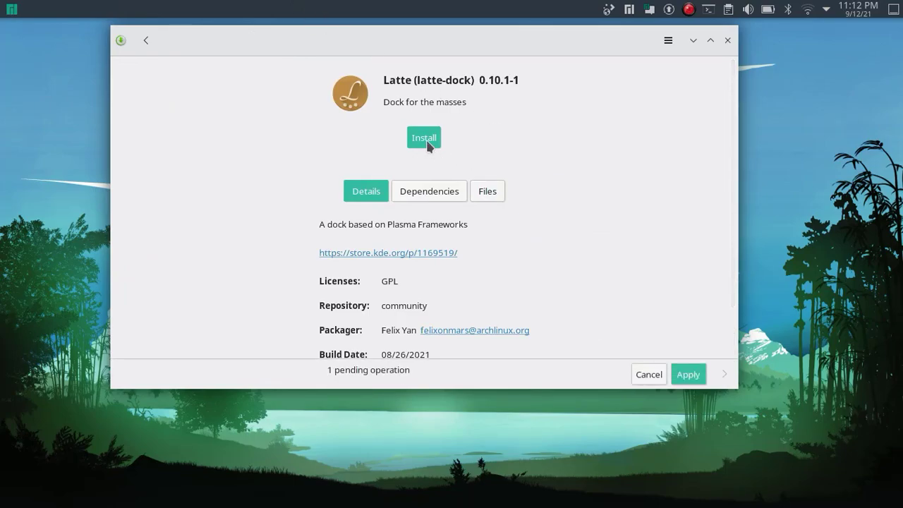
left_click(701, 379)
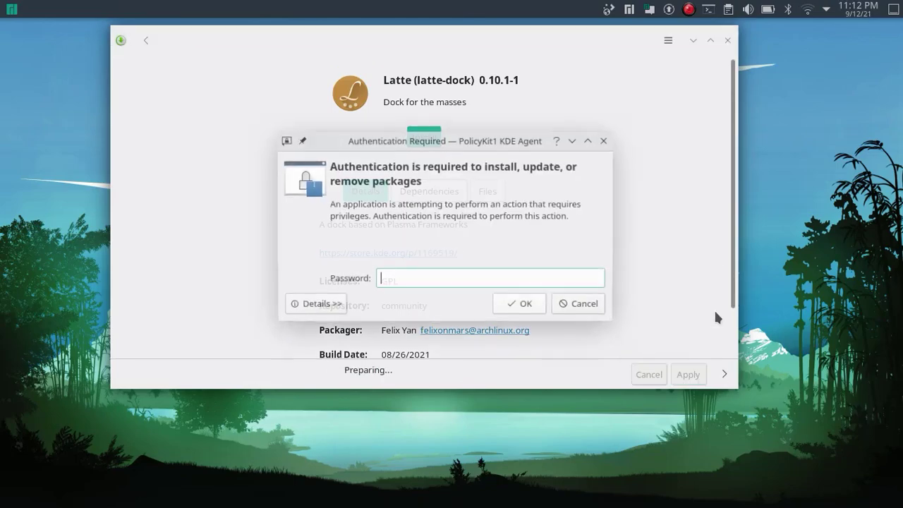
type("••")
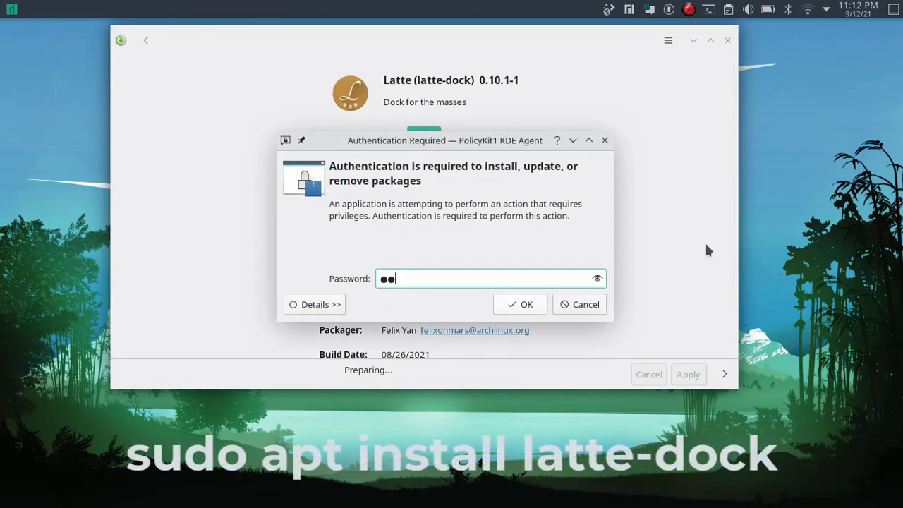
type("•")
key("Return")
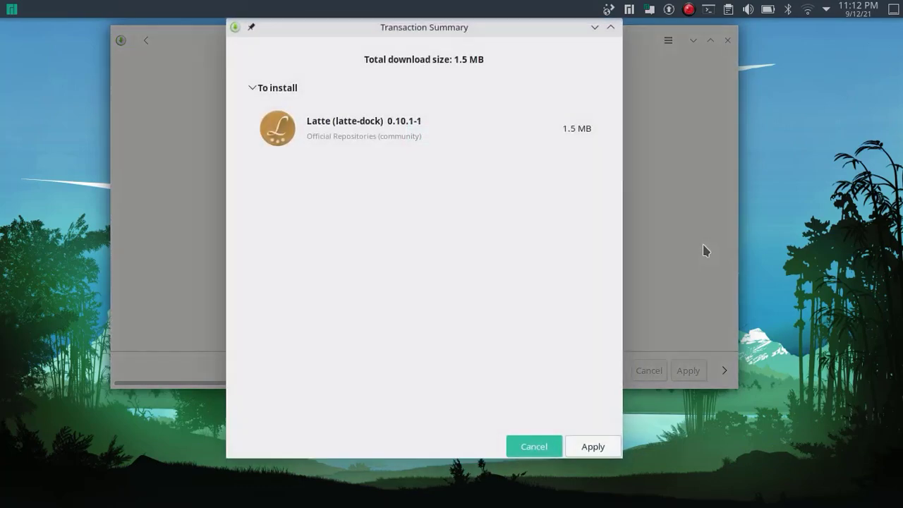
left_click(592, 446)
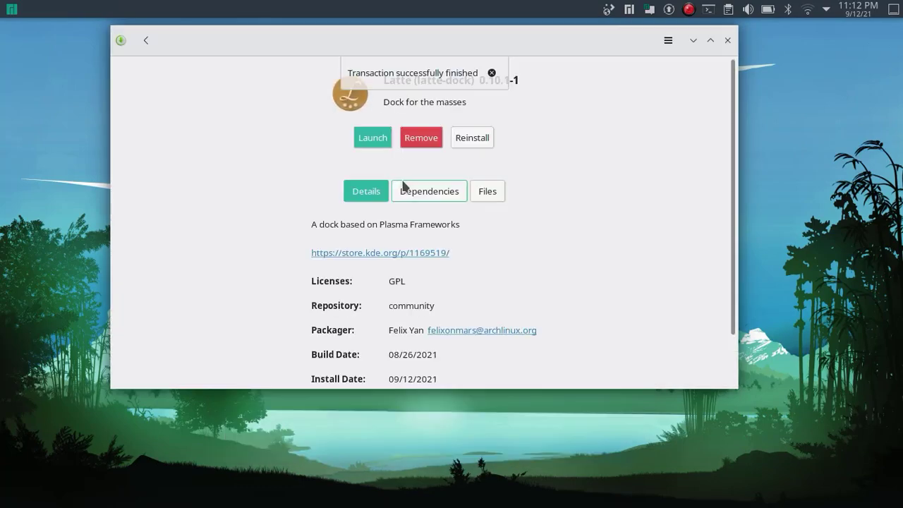
left_click(360, 138)
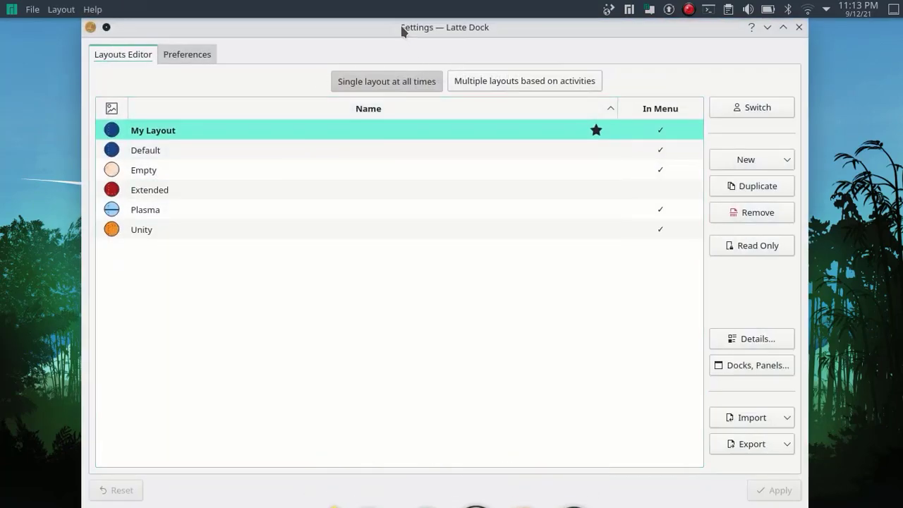
Reposition and resize the Latte Dock settings window, then move the Dolphin window aside
left_click_drag(157, 35, 168, 35)
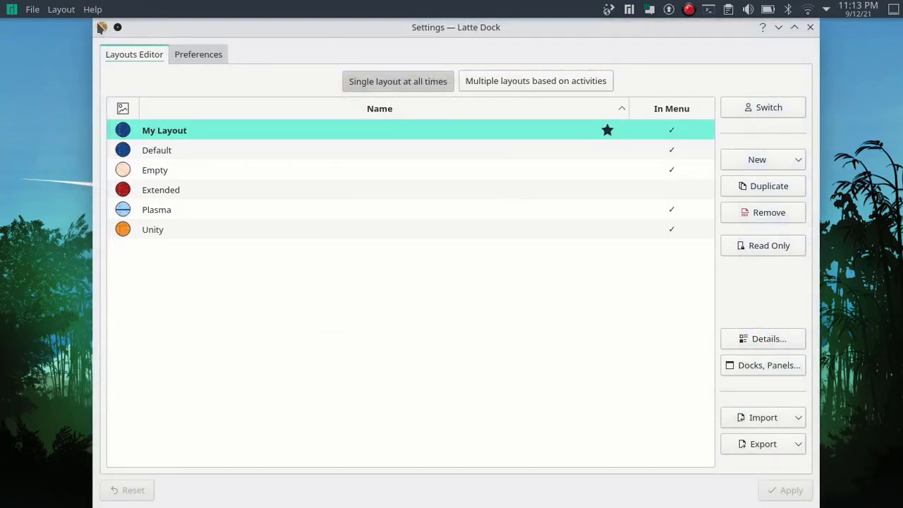
left_click_drag(385, 27, 374, 45)
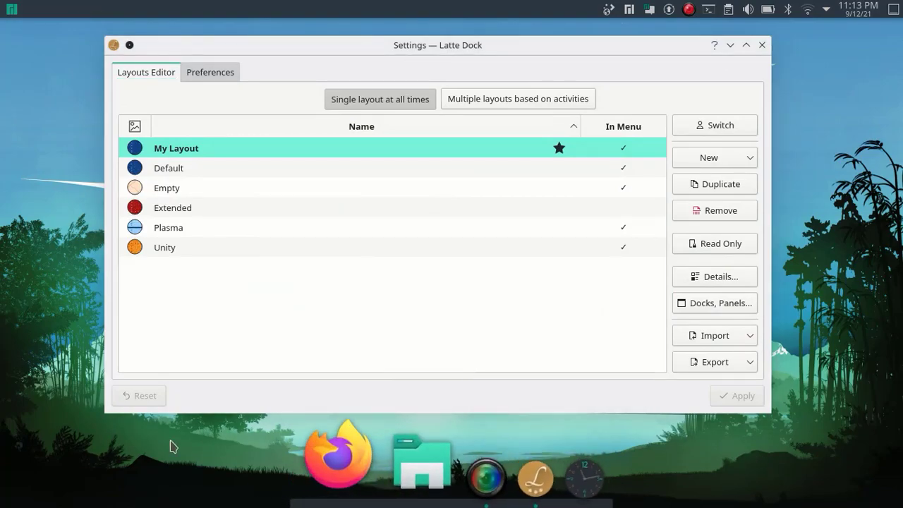
left_click(299, 298)
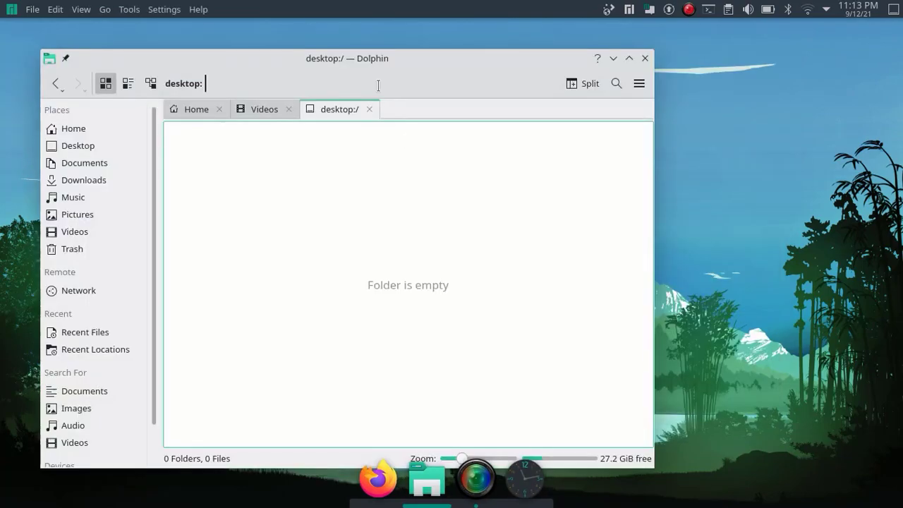
mouse_move(365, 59)
left_mouse_down()
mouse_move(426, 47)
mouse_move(422, 103)
mouse_move(422, 39)
mouse_move(418, 82)
left_mouse_up()
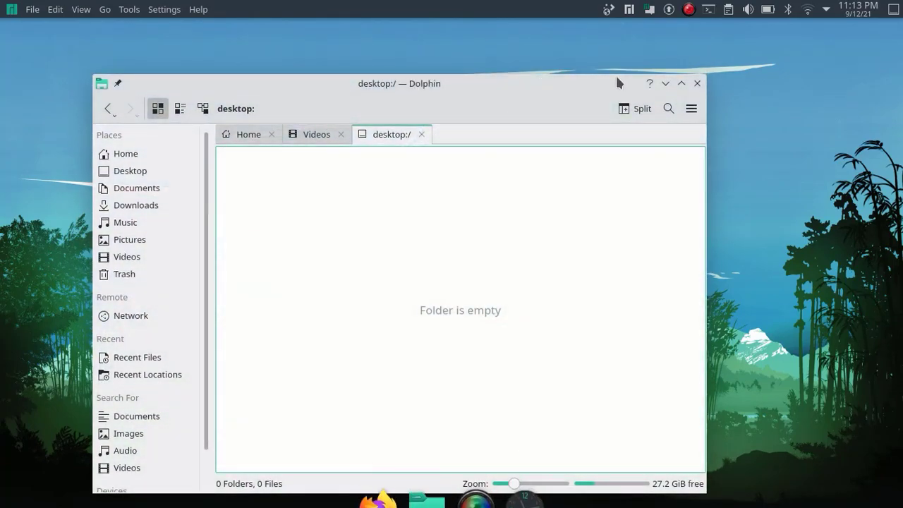
Close Dolphin, pin a settings app and Konsole to the dock, and close Latte settings
left_click(697, 84)
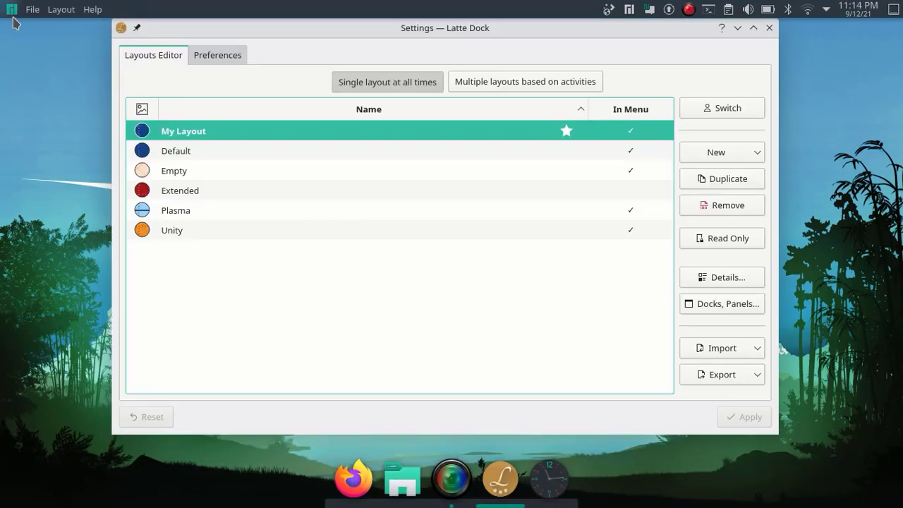
left_click(11, 9)
mouse_move(55, 189)
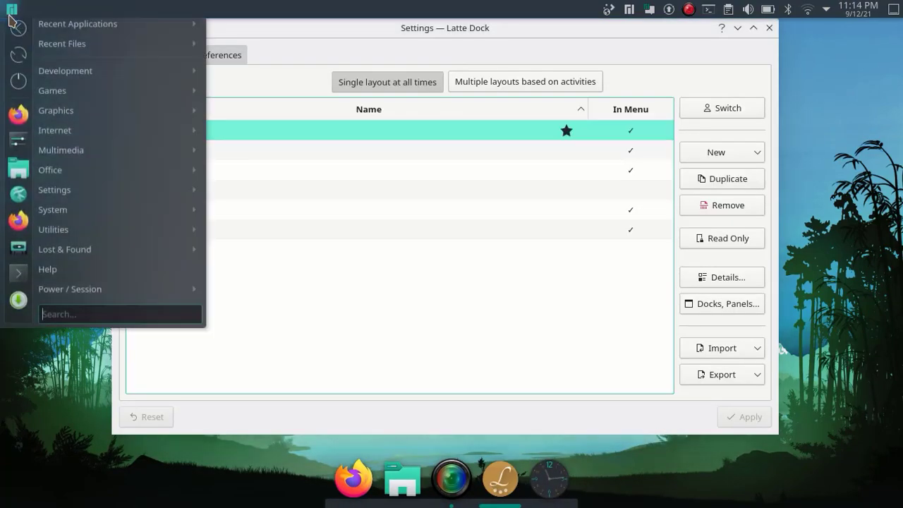
left_click_drag(18, 148, 469, 494)
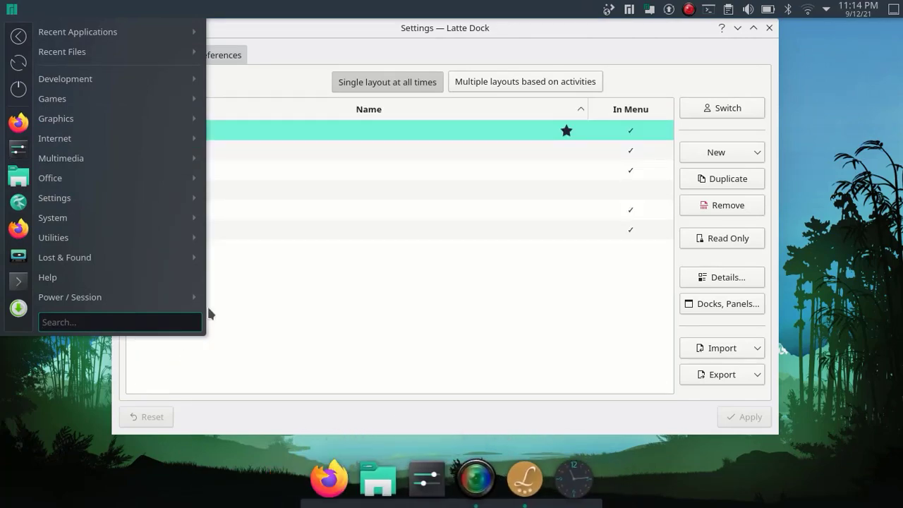
left_click(769, 28)
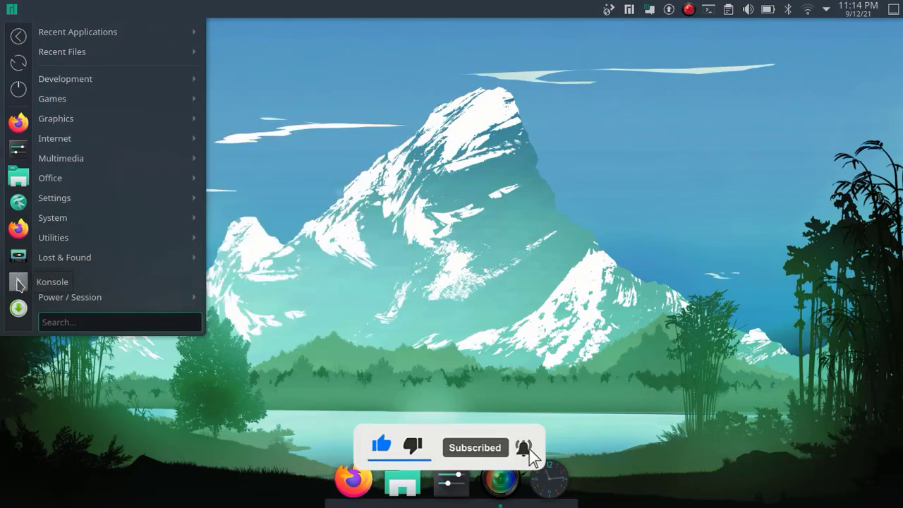
mouse_move(465, 403)
left_mouse_down()
mouse_move(527, 497)
mouse_move(522, 479)
left_mouse_up()
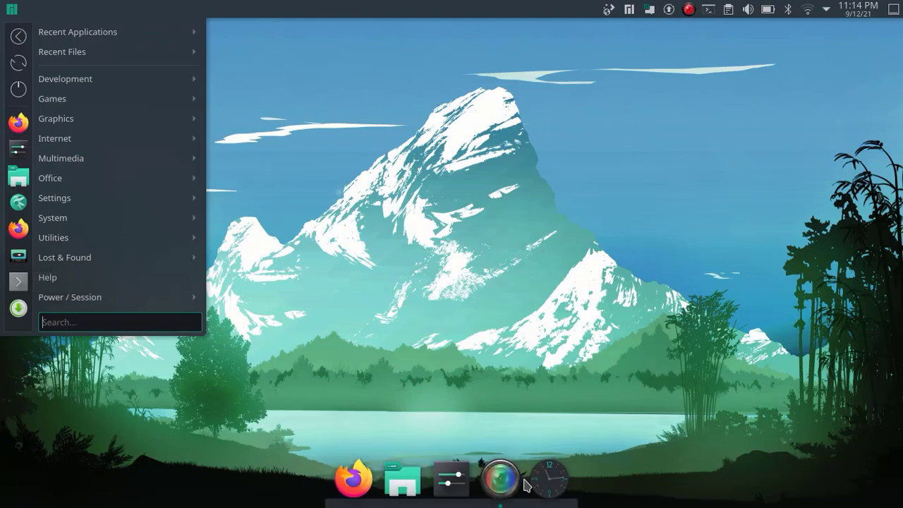
left_click(720, 414)
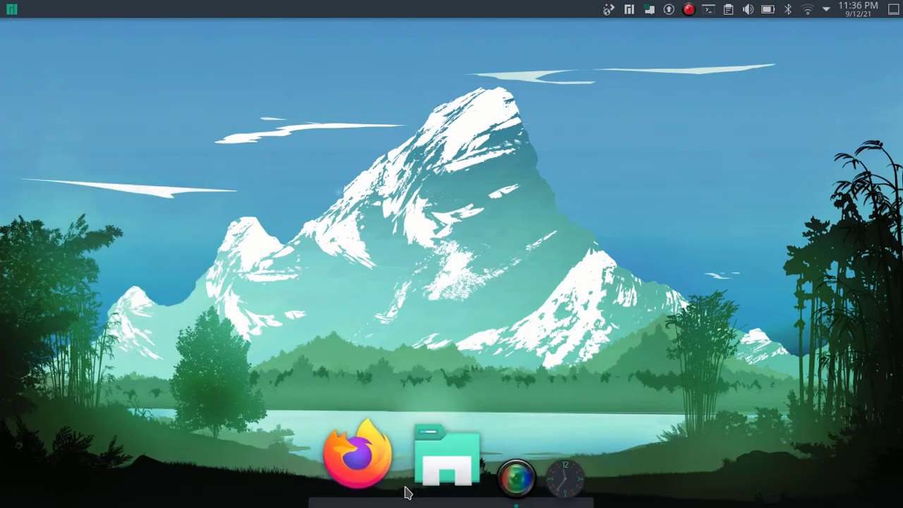
In Edit Dock, try the left, top and right locations, then return the dock to Bottom
right_click(406, 492)
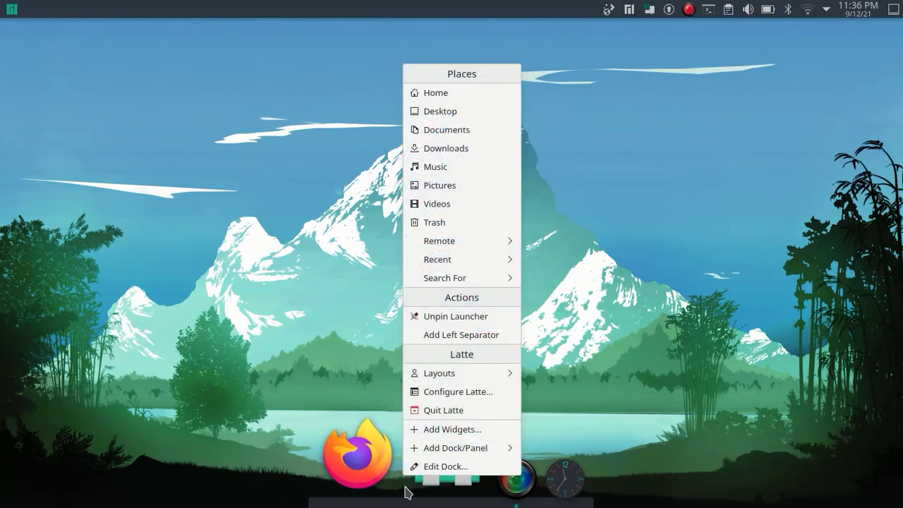
left_click(434, 467)
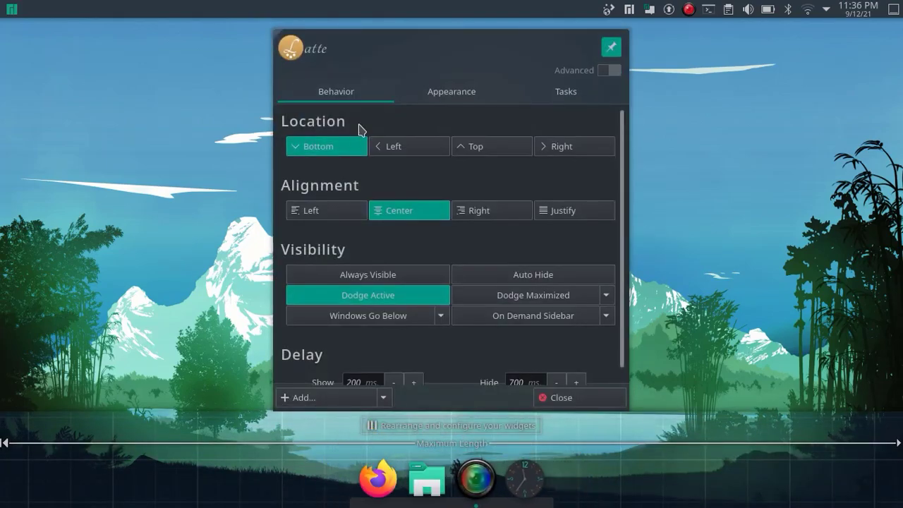
left_click(397, 150)
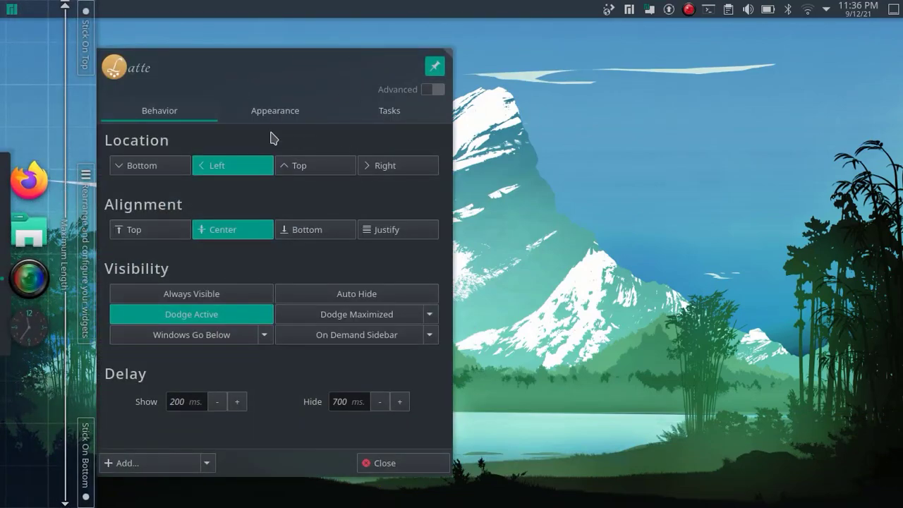
left_click(308, 173)
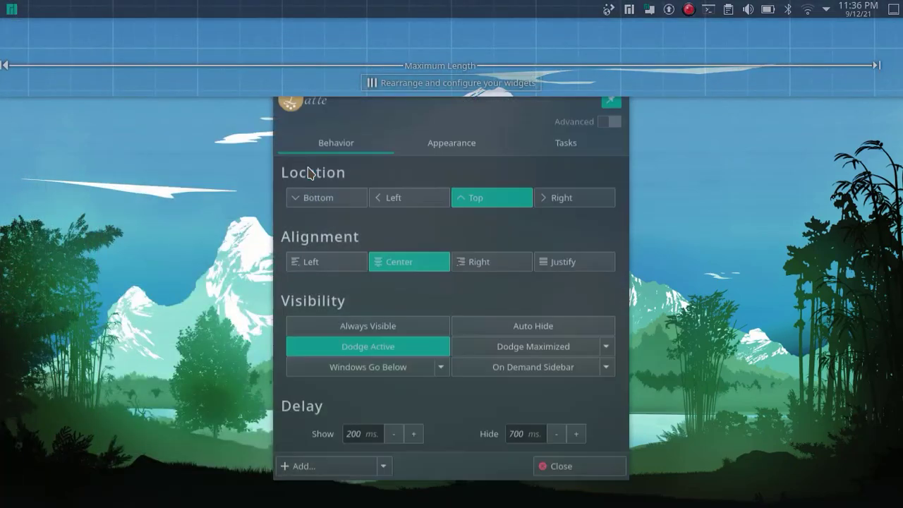
left_click(558, 214)
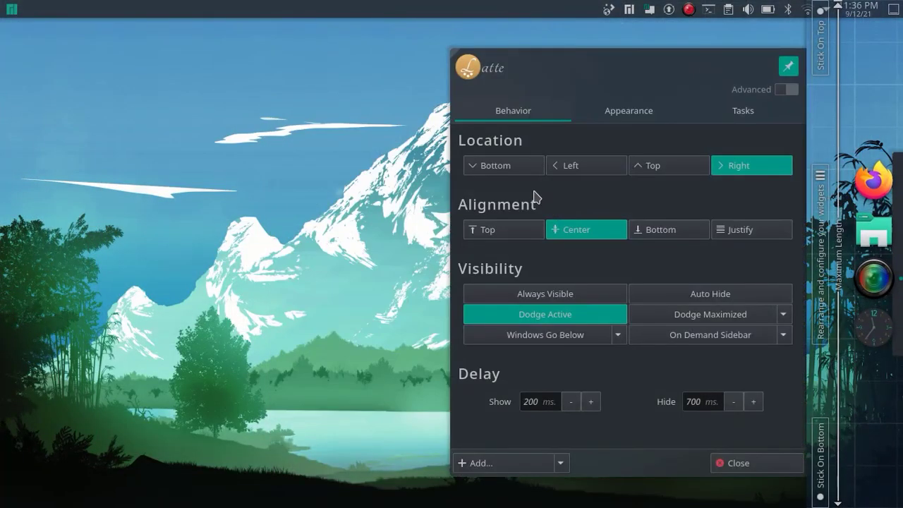
left_click(506, 167)
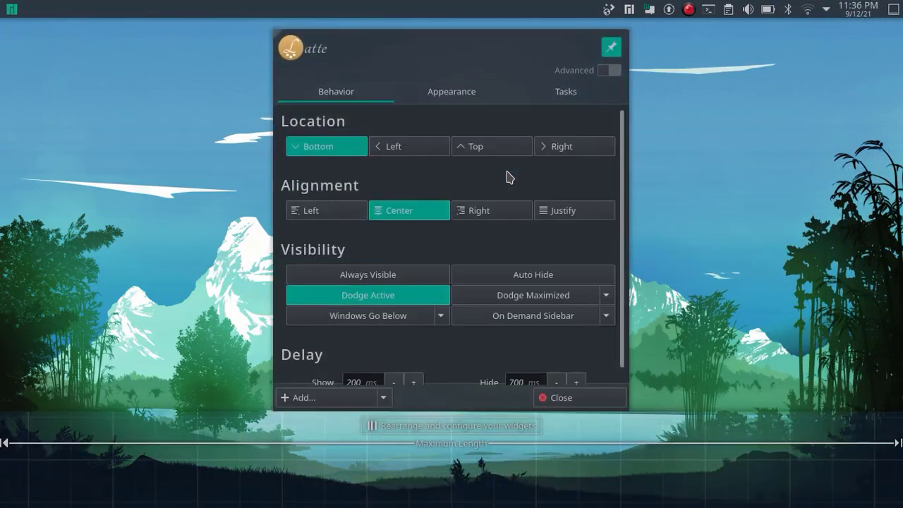
Try left, center, right and justify alignment, then settle on Center
left_click(335, 221)
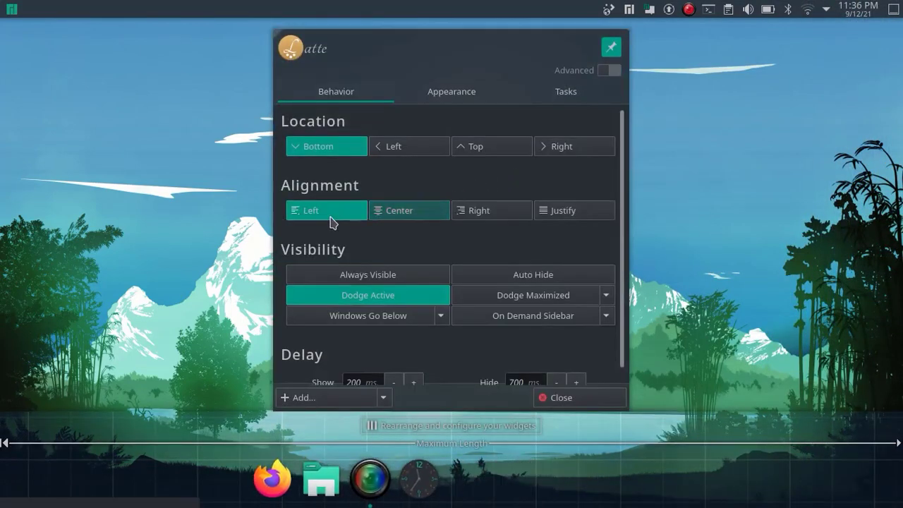
left_click(387, 216)
left_click(457, 217)
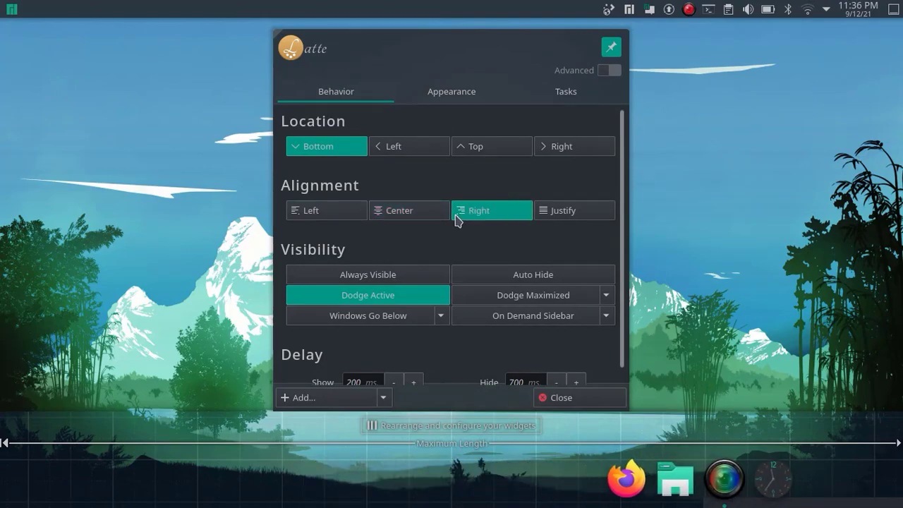
left_click(540, 215)
left_click(421, 217)
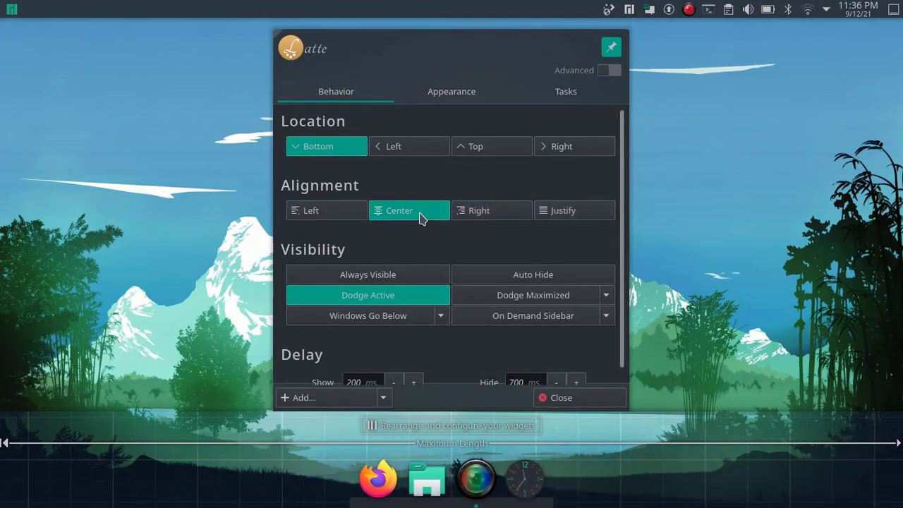
Switch the dock's visibility from Always Visible to Auto Hide and show its Appearance settings
scroll(414, 239, "down", 1)
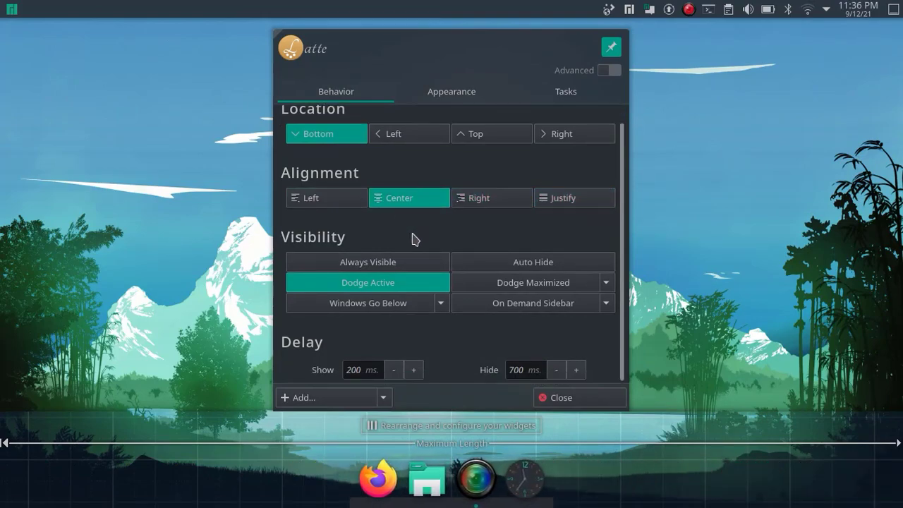
left_click(379, 271)
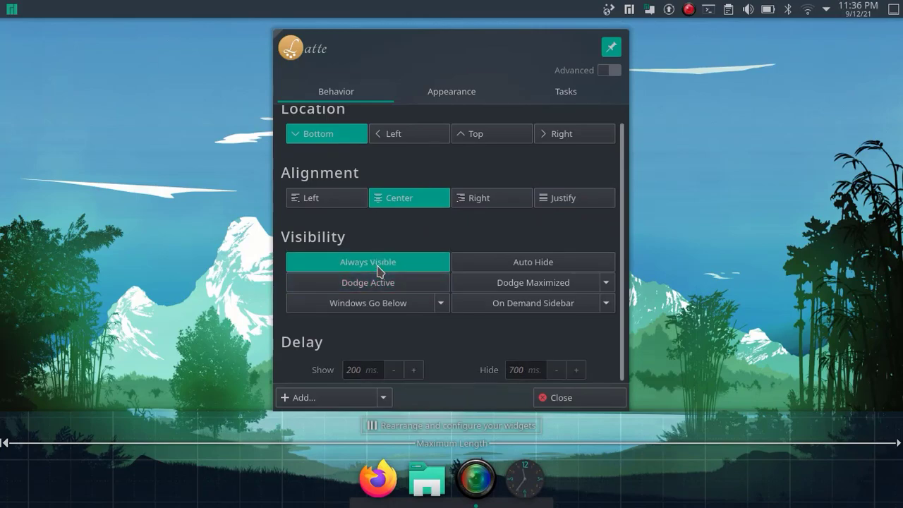
left_click(536, 265)
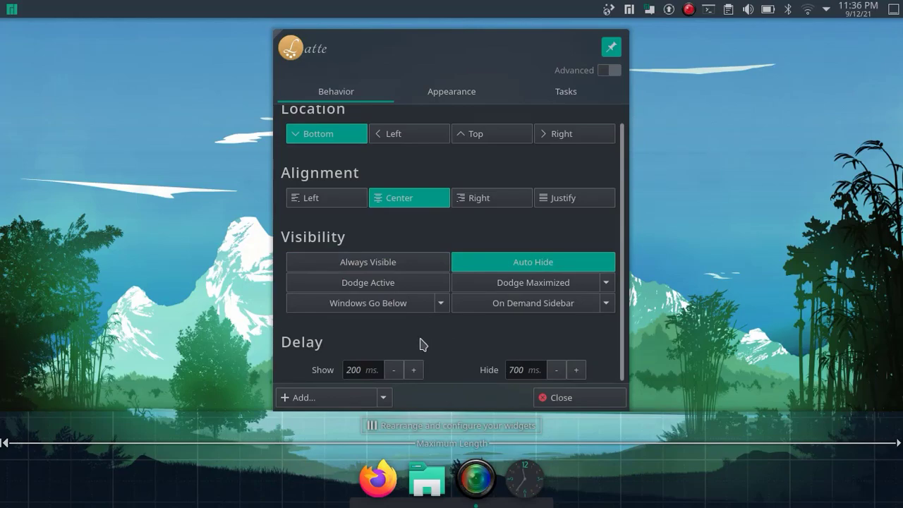
left_click(451, 91)
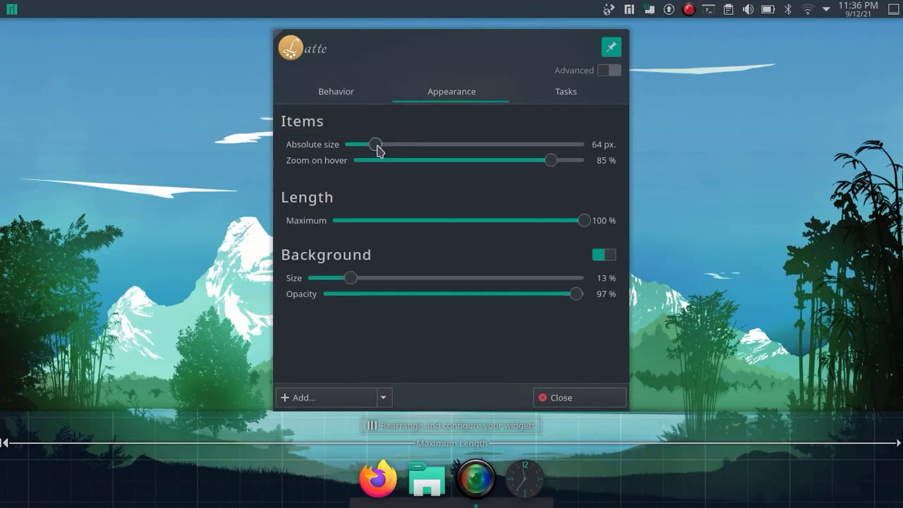
Shrink dock icons to 48 px, set hover zoom to 35%, and try shortening maximum length
left_click_drag(376, 144, 368, 145)
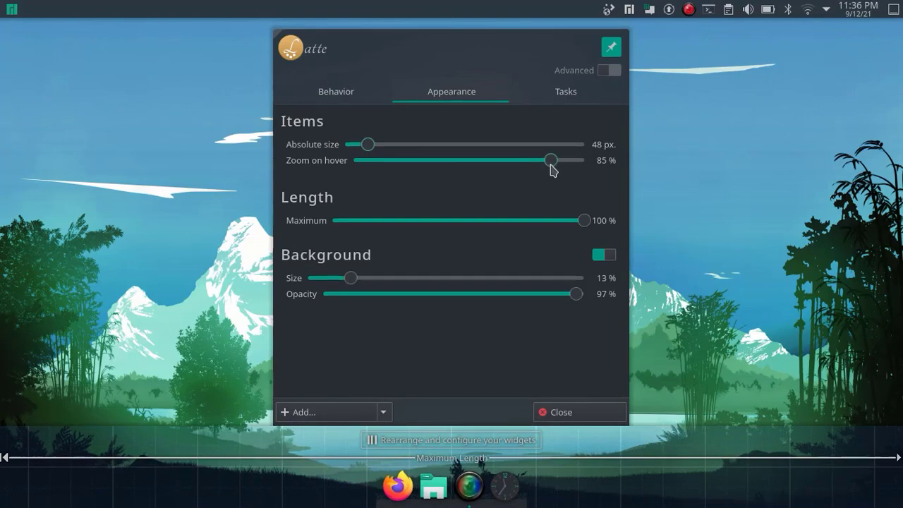
left_click_drag(551, 165, 495, 167)
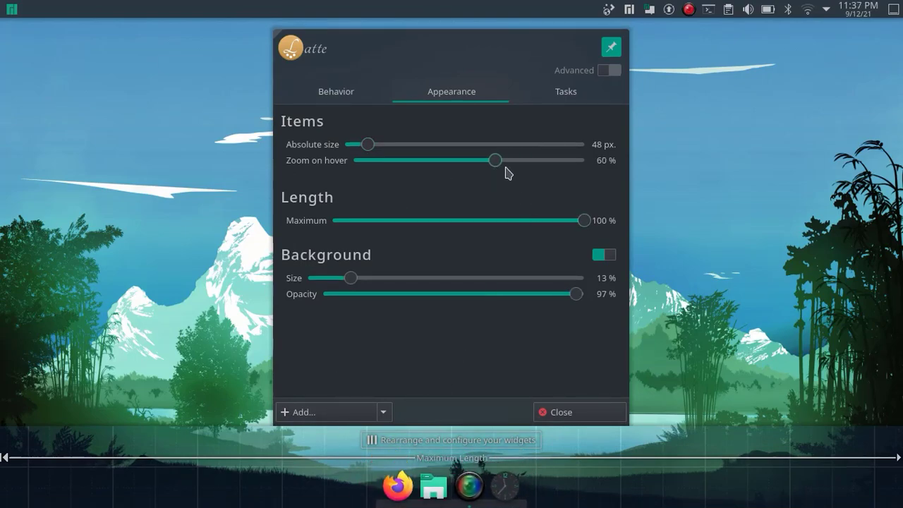
left_click_drag(500, 166, 446, 171)
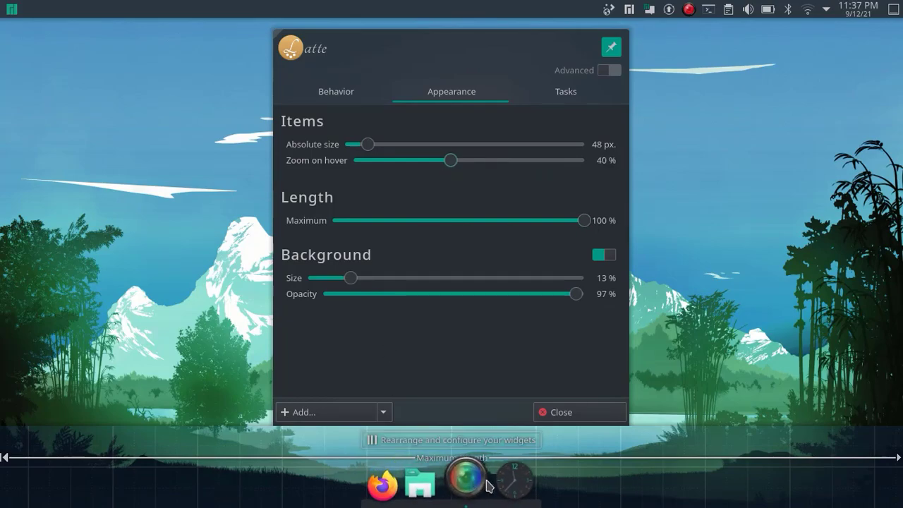
mouse_move(449, 162)
left_mouse_down()
mouse_move(409, 166)
mouse_move(417, 165)
left_mouse_up()
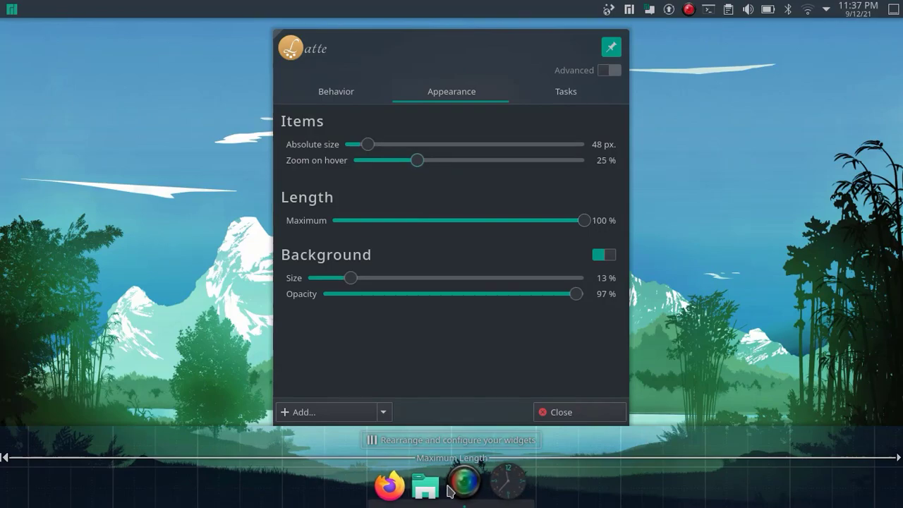
left_click_drag(415, 170, 432, 167)
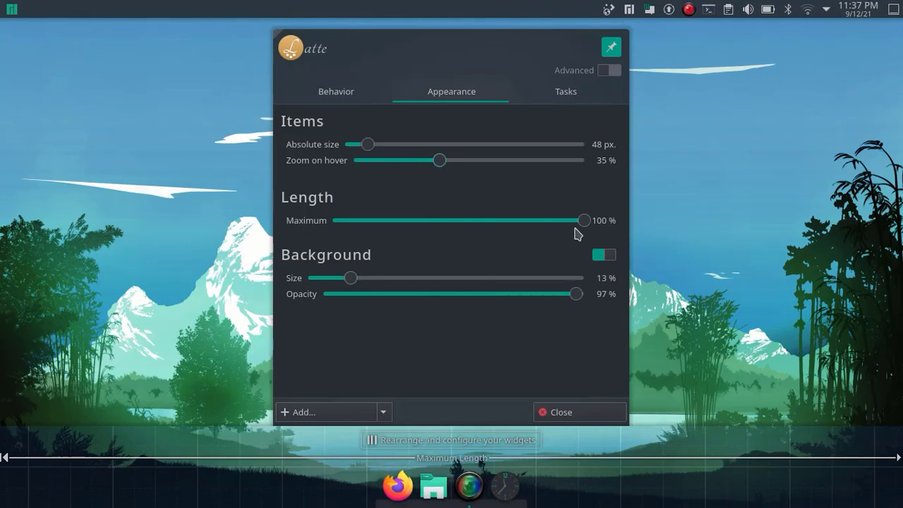
mouse_move(584, 222)
left_mouse_down()
mouse_move(513, 233)
mouse_move(384, 228)
mouse_move(580, 233)
left_mouse_up()
Keep the dock background on, shrink its size to a few percent, opacity about 52%
left_click(601, 256)
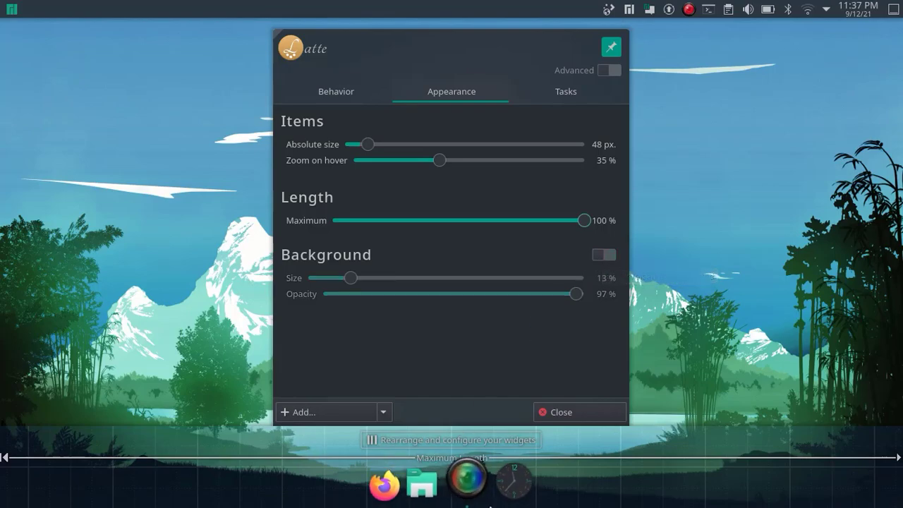
left_click(614, 261)
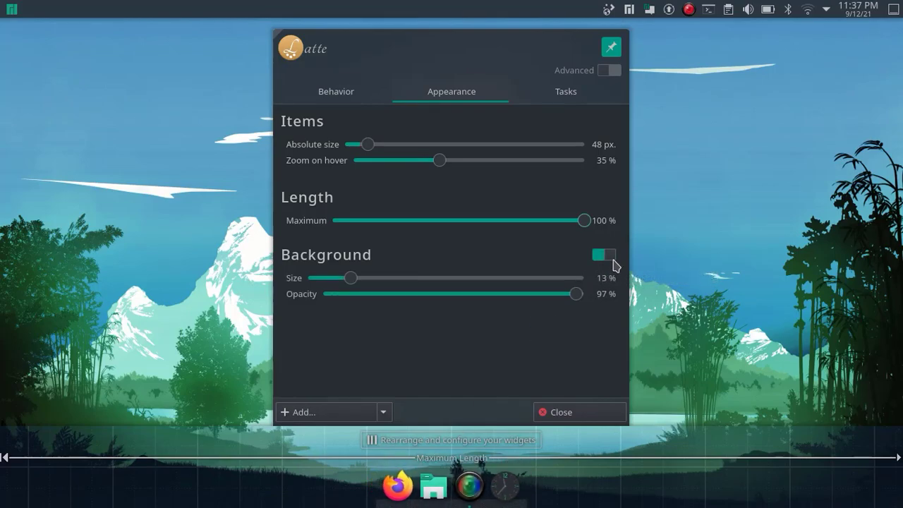
left_click(346, 284)
mouse_move(353, 286)
left_mouse_down()
mouse_move(397, 285)
mouse_move(375, 286)
left_mouse_up()
left_click_drag(337, 281, 333, 284)
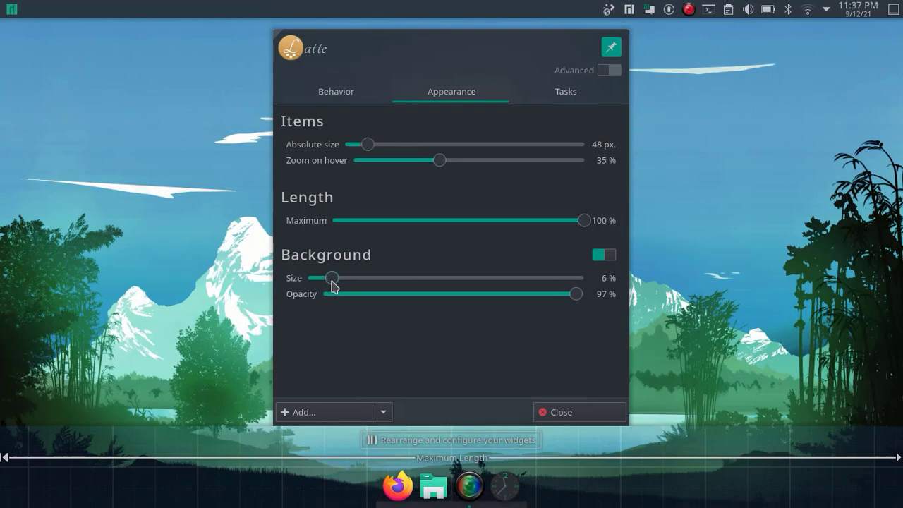
mouse_move(575, 302)
left_mouse_down()
mouse_move(459, 301)
mouse_move(612, 309)
left_mouse_up()
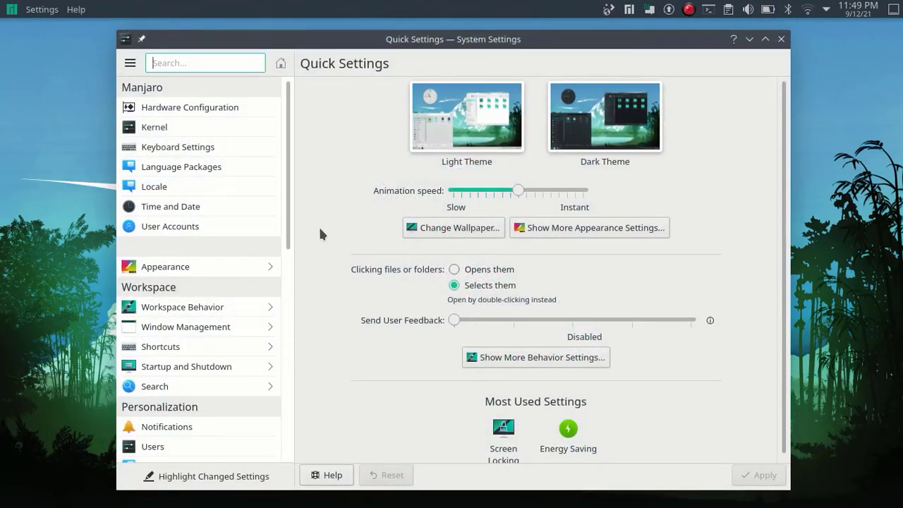
Apply the Breath2 2021 High Contrast colour scheme under Appearance > Colors
left_click(185, 268)
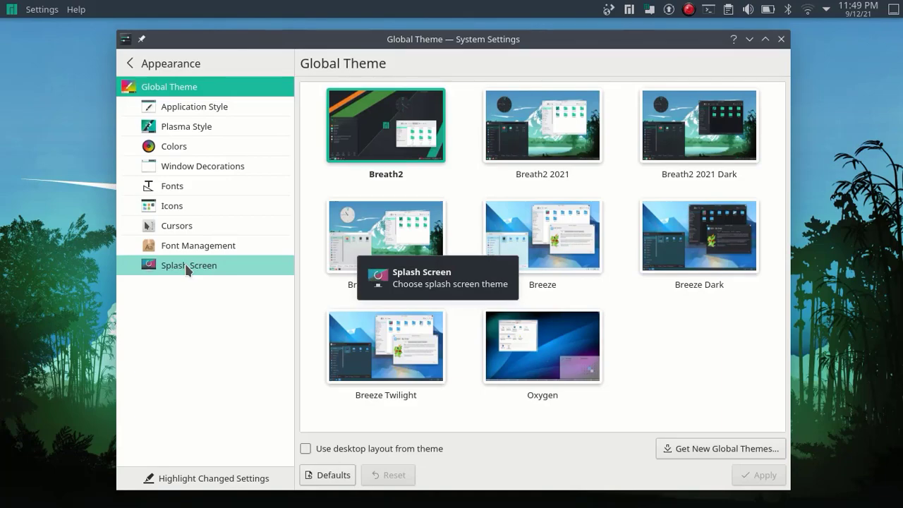
left_click(194, 146)
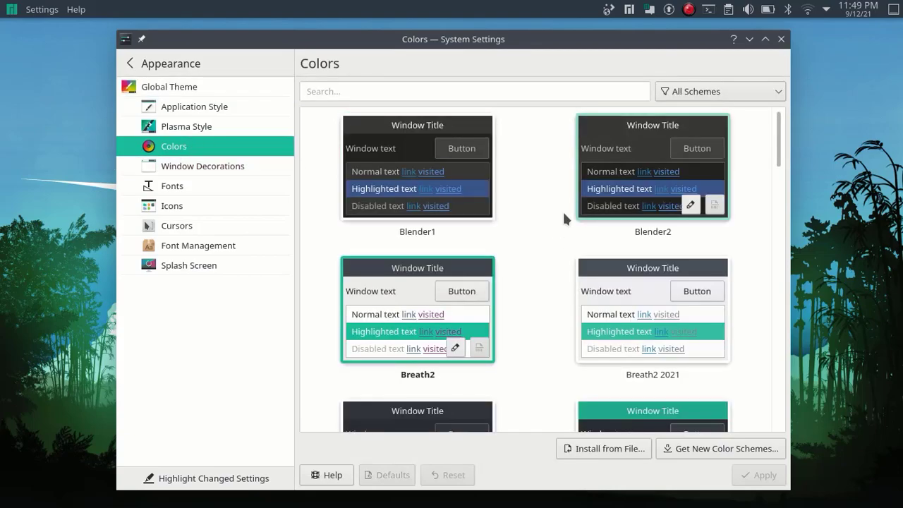
scroll(564, 217, "down", 1)
scroll(565, 218, "down", 2)
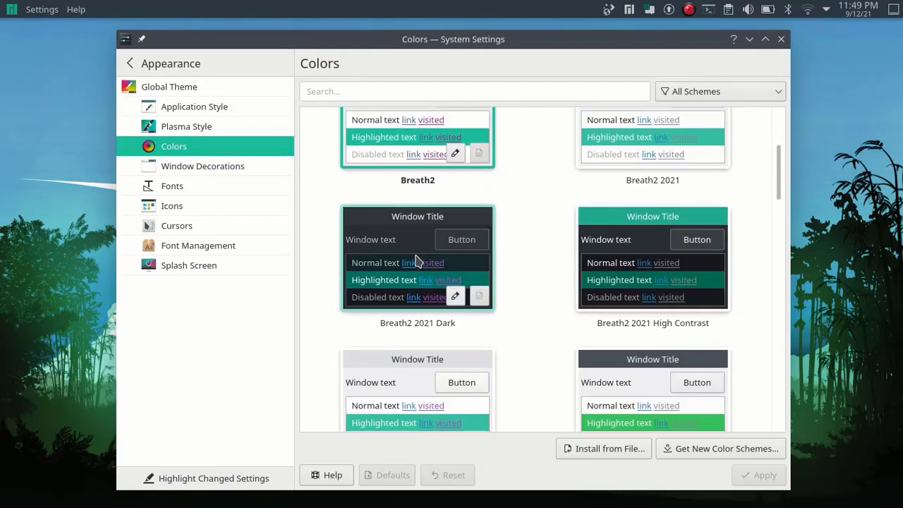
left_click(585, 243)
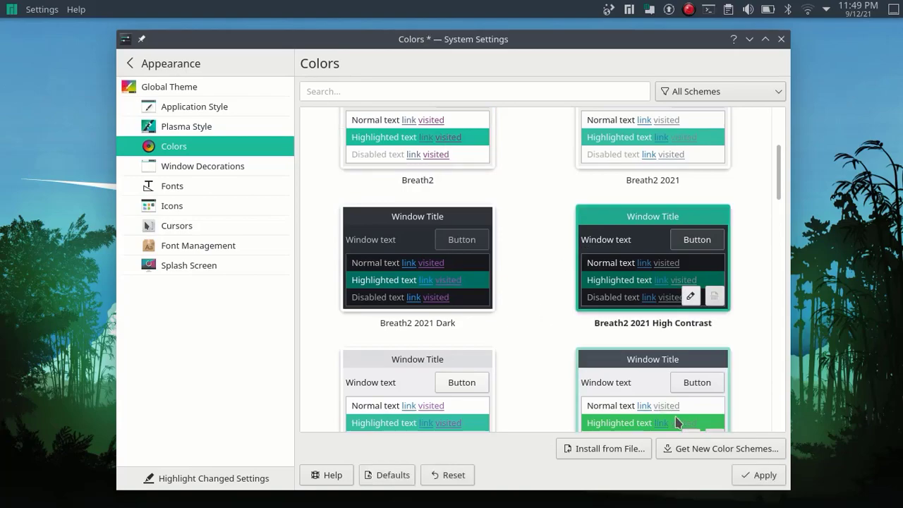
left_click(773, 481)
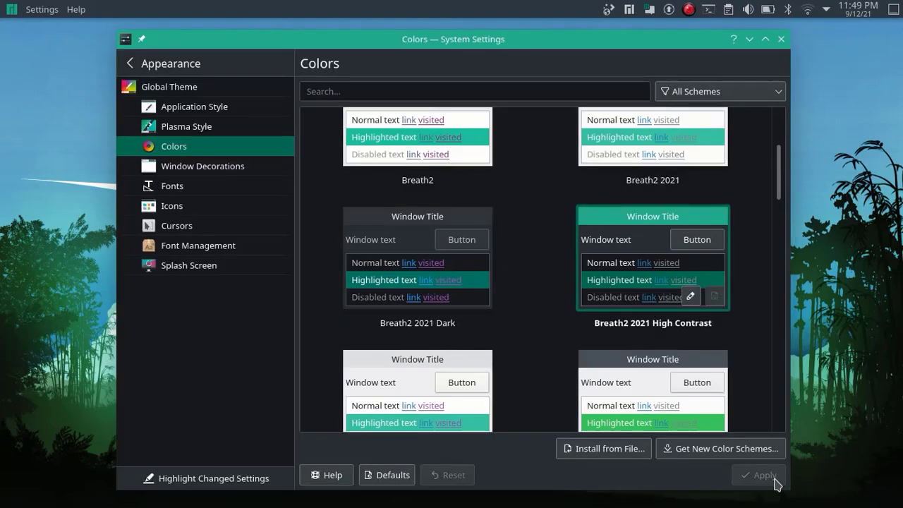
Scroll down the colour scheme list, then quit System Settings with Ctrl+Q
scroll(621, 409, "down", 2)
scroll(621, 409, "down", 2)
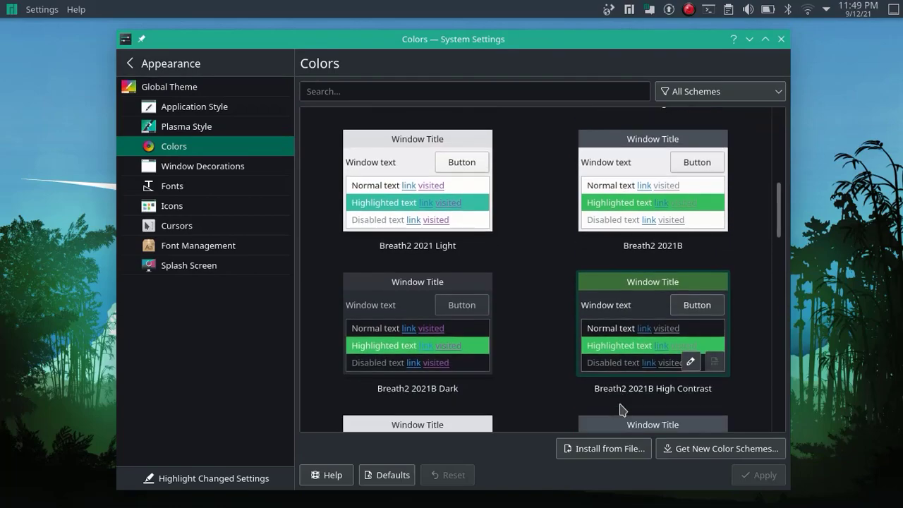
scroll(621, 409, "down", 1)
scroll(621, 409, "down", 2)
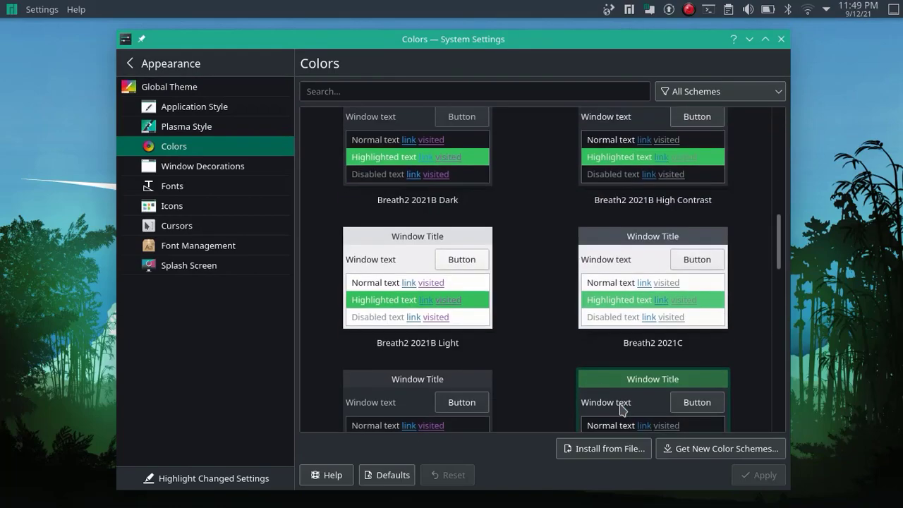
key("ctrl+q")
Set the horizon sunset image as wallpaper via Configure Desktop and Wallpaper, apply and close
right_click(424, 141)
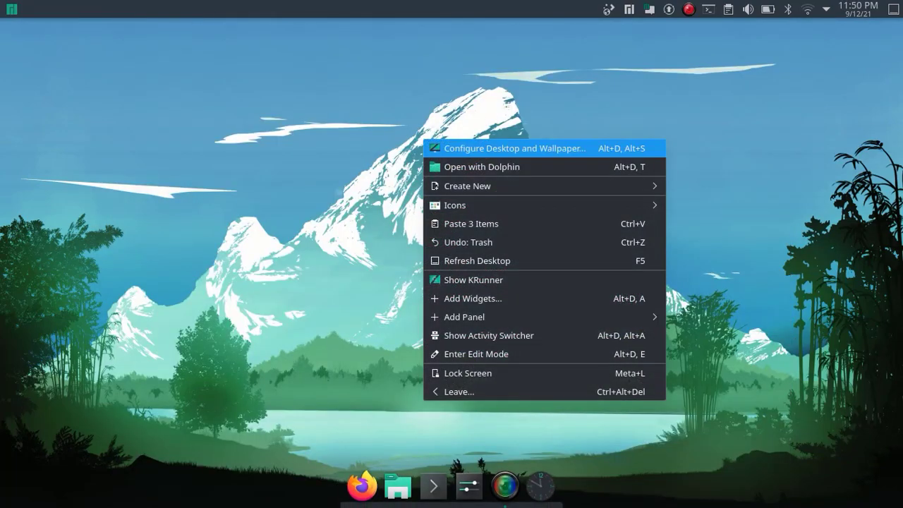
key("Return")
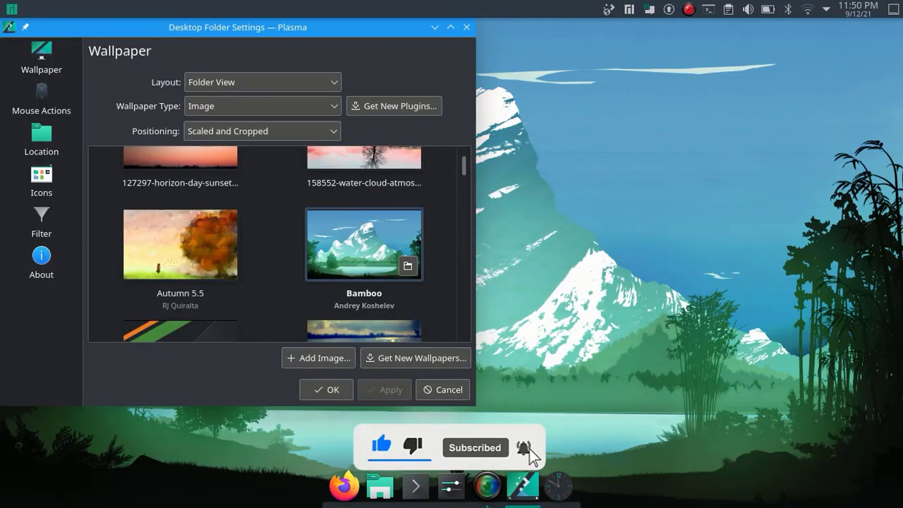
scroll(395, 162, "up", 1)
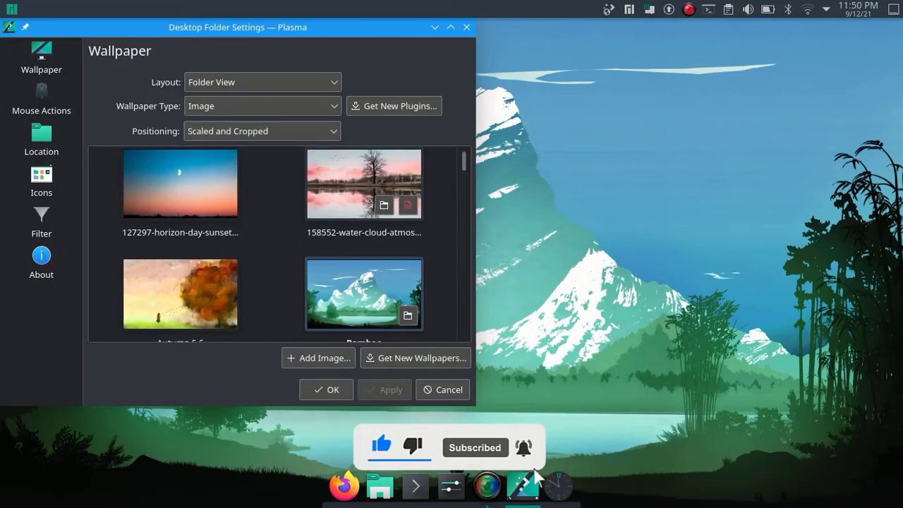
left_click(180, 187)
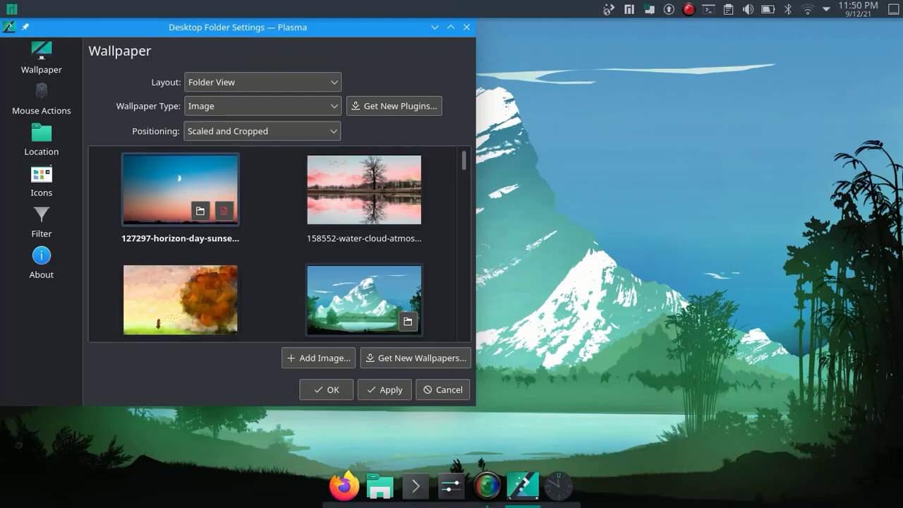
left_click(385, 390)
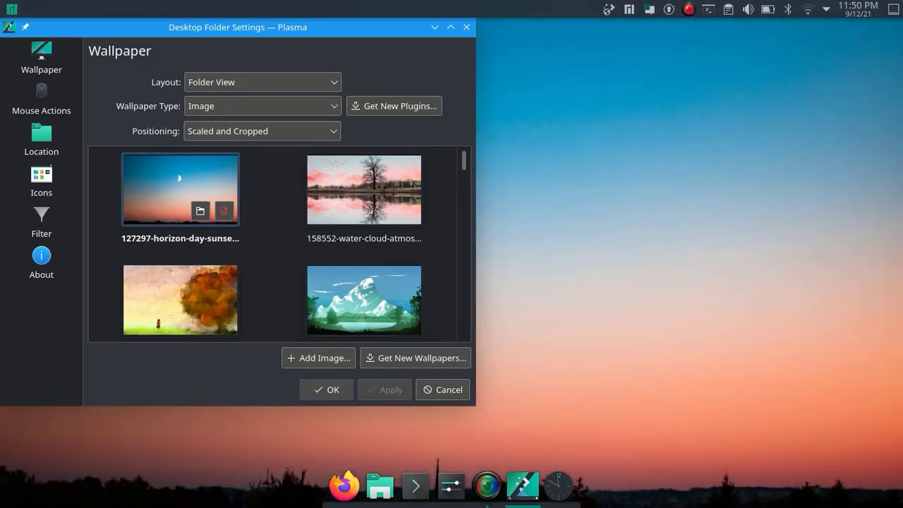
left_click(316, 387)
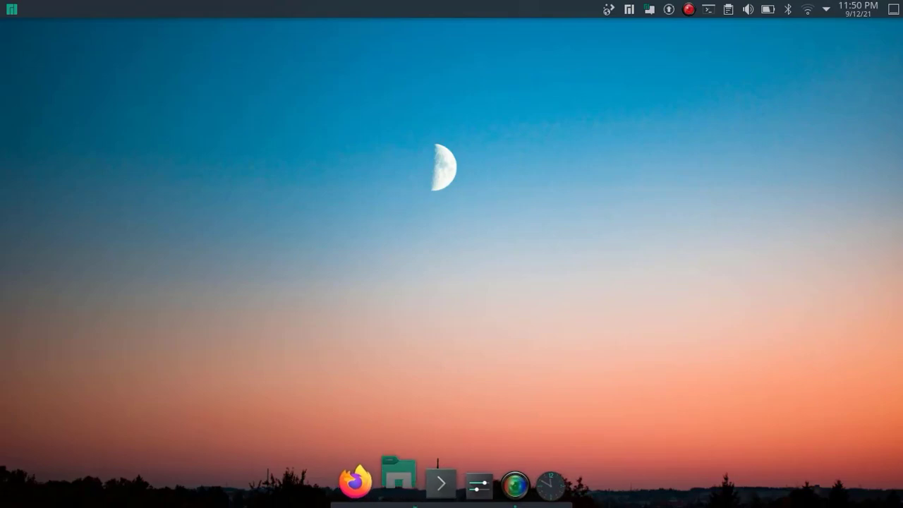
Launch Dolphin from the dock, move its window, clear the selection and browse Music
left_click(397, 491)
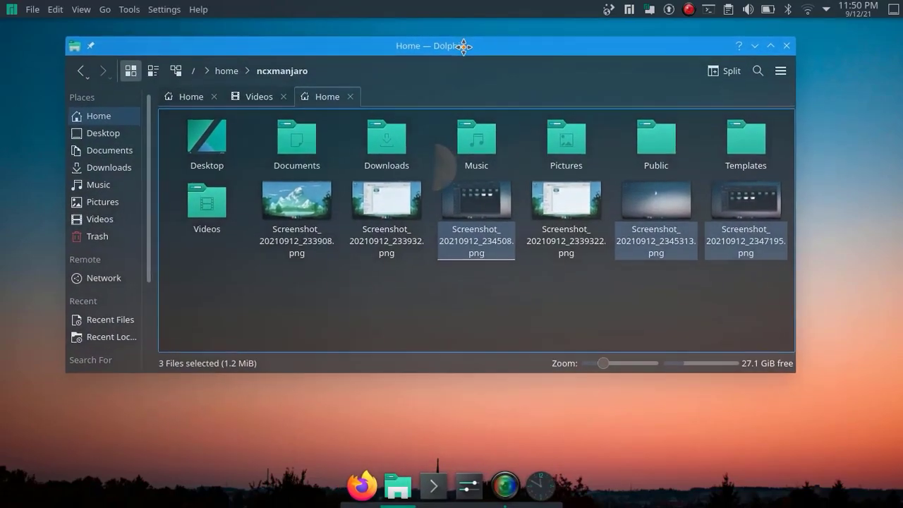
left_click_drag(513, 104, 468, 45)
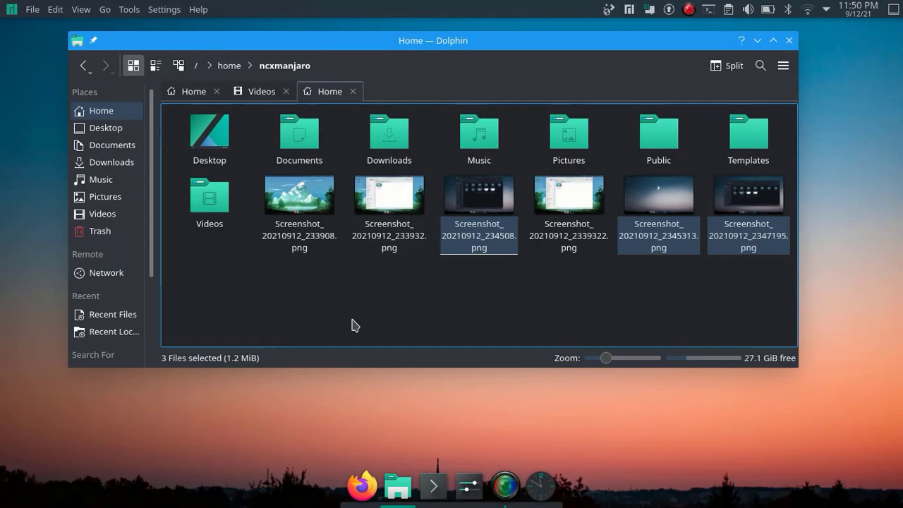
left_click(352, 325)
left_click(101, 179)
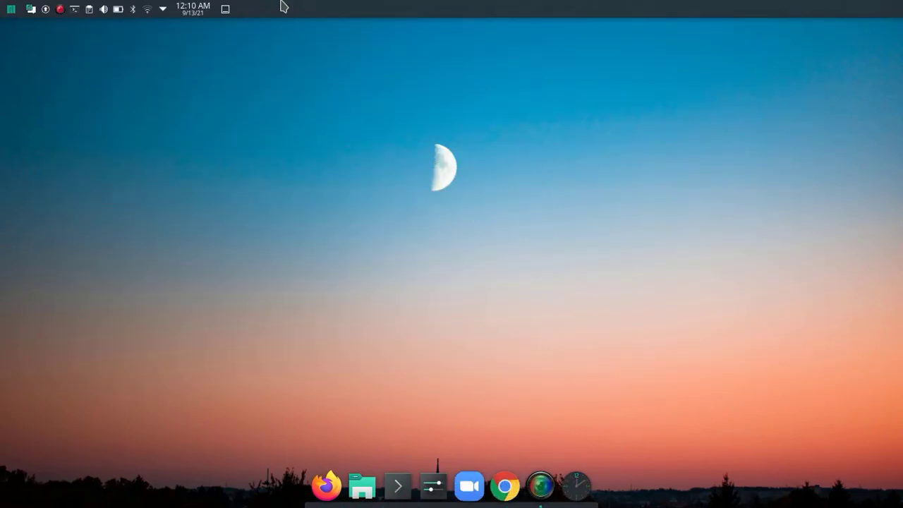
Add a spacer after the app menu in the top panel, pushing tray and clock right
right_click(281, 5)
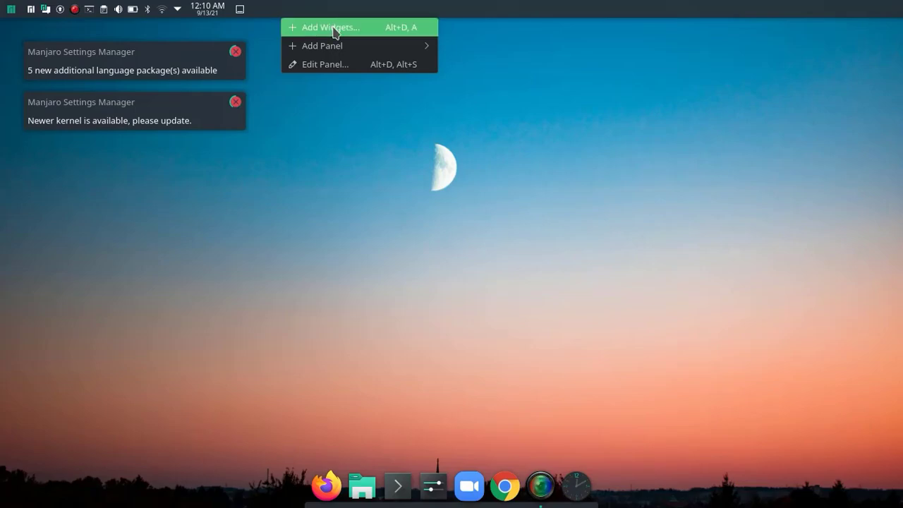
mouse_move(322, 45)
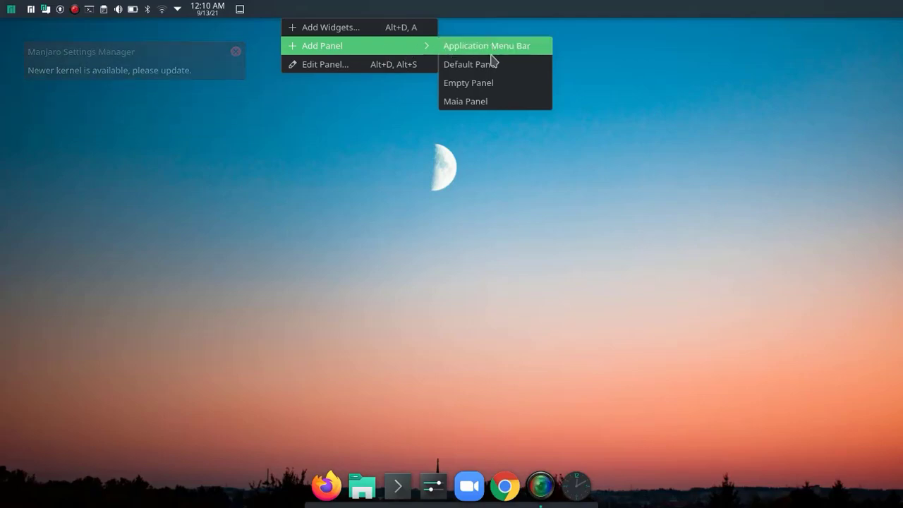
left_click(408, 64)
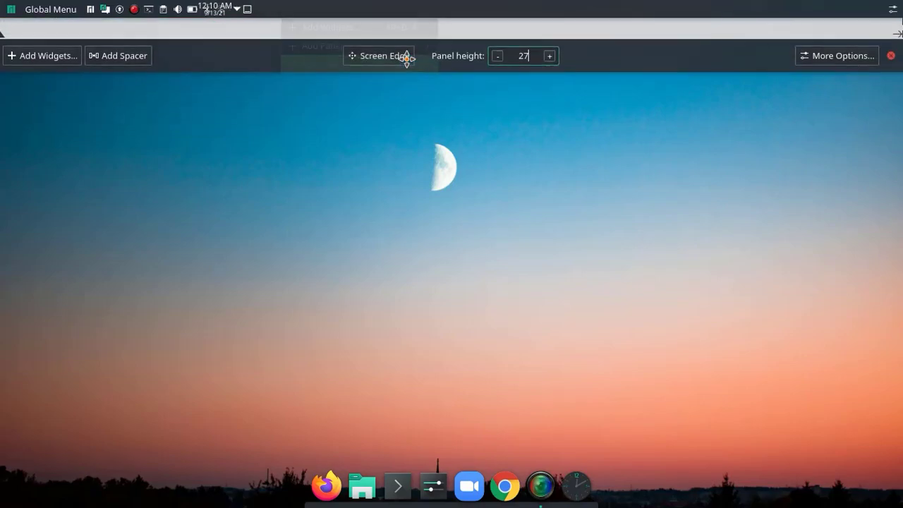
left_click(130, 62)
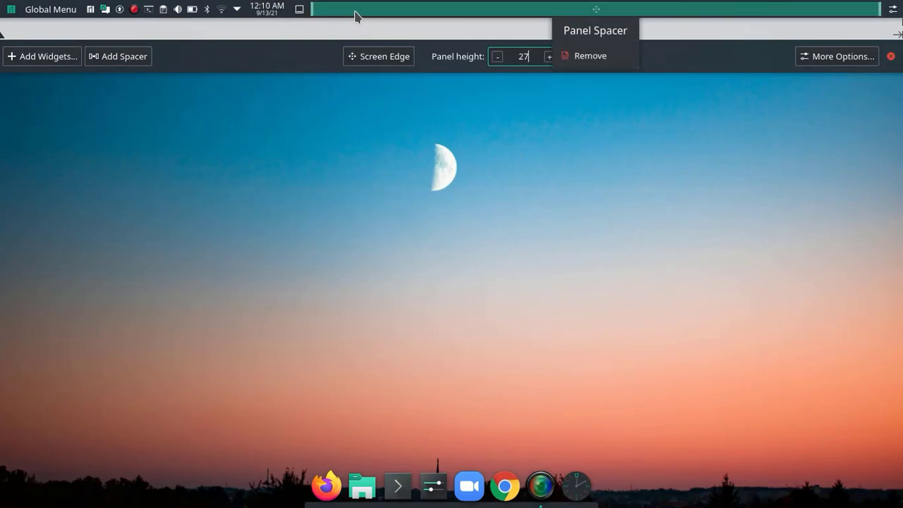
mouse_move(323, 10)
left_mouse_down()
mouse_move(130, 17)
mouse_move(173, 24)
mouse_move(154, 22)
left_mouse_up()
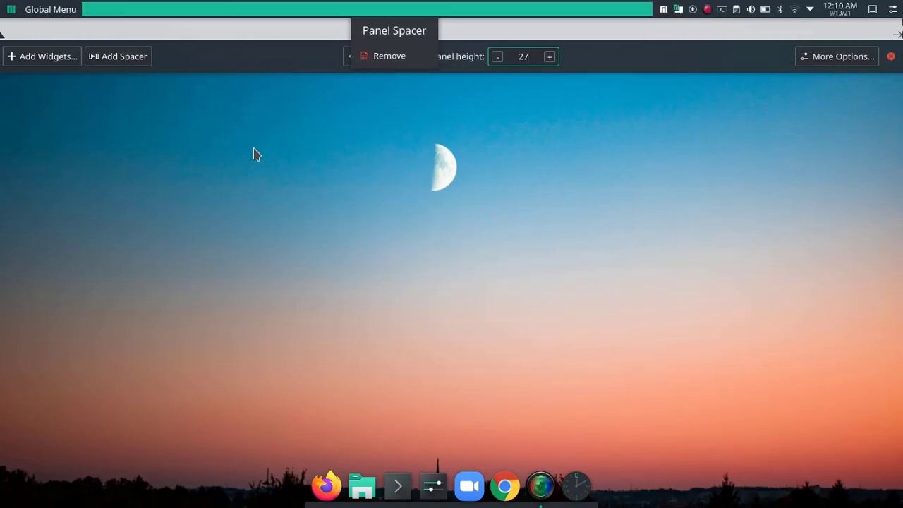
left_click(271, 195)
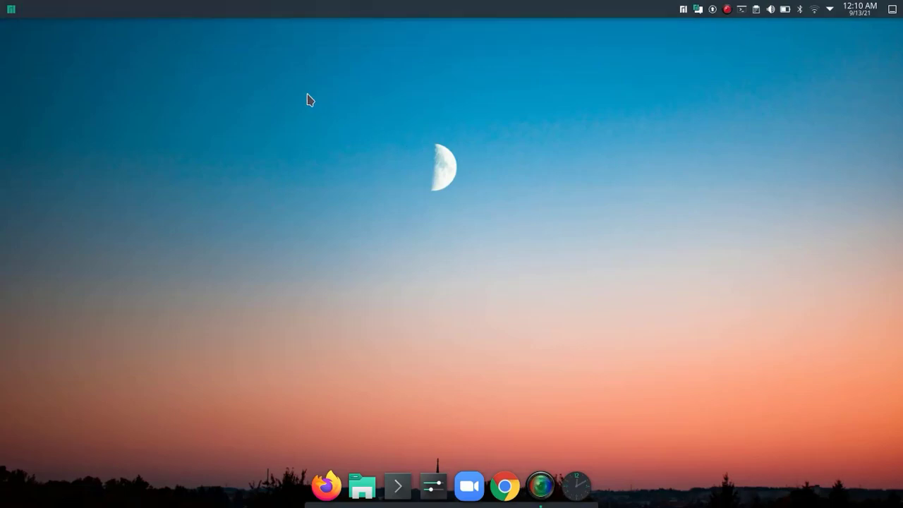